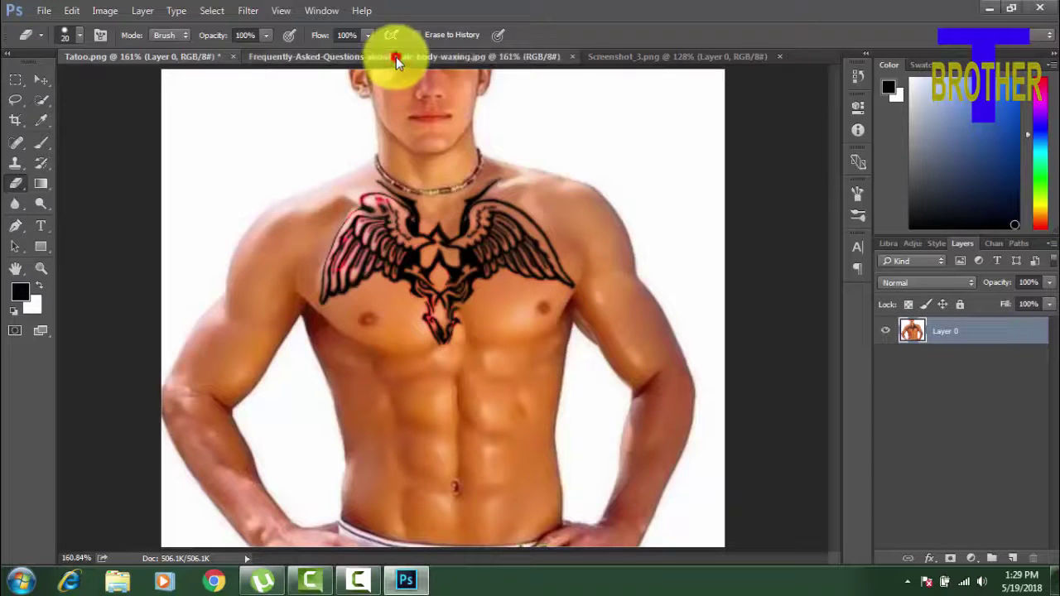
- Compare the winged tattoo design with the man photo, ending on the plain torso photo
left_click(396, 57)
left_click(677, 56)
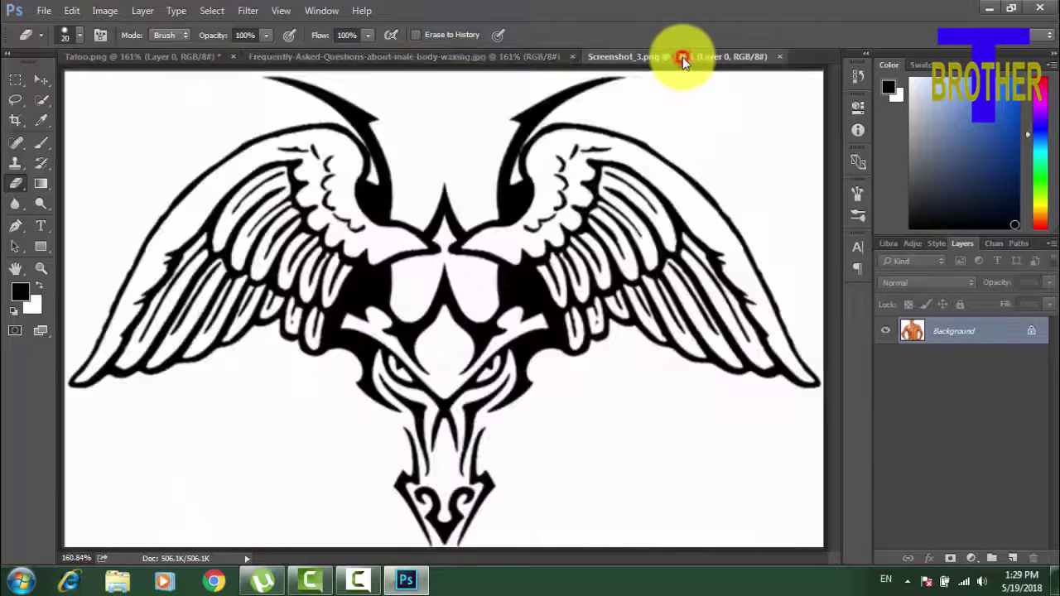
left_click(365, 55)
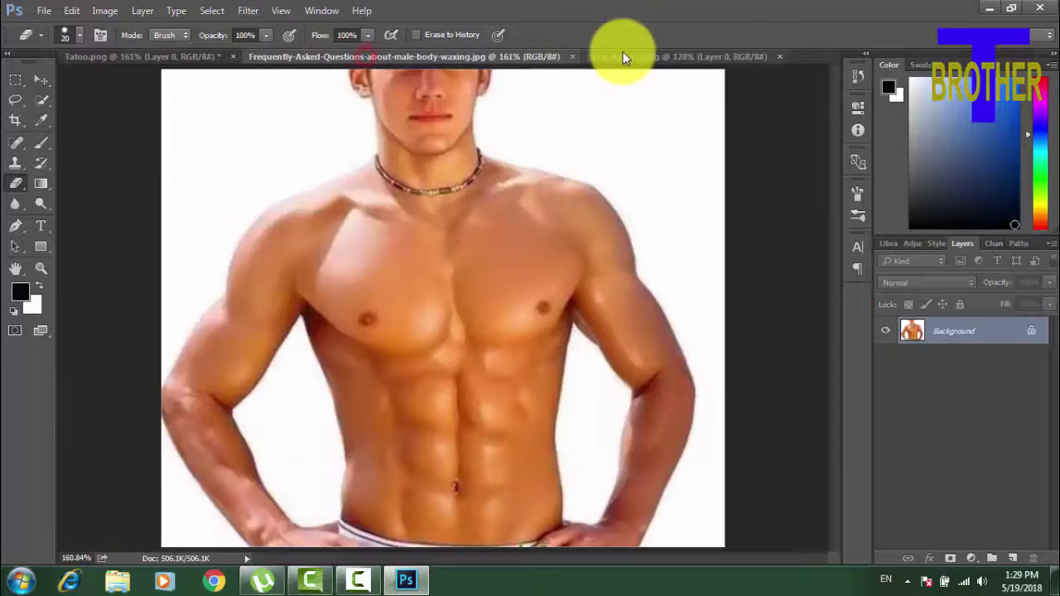
left_click(651, 55)
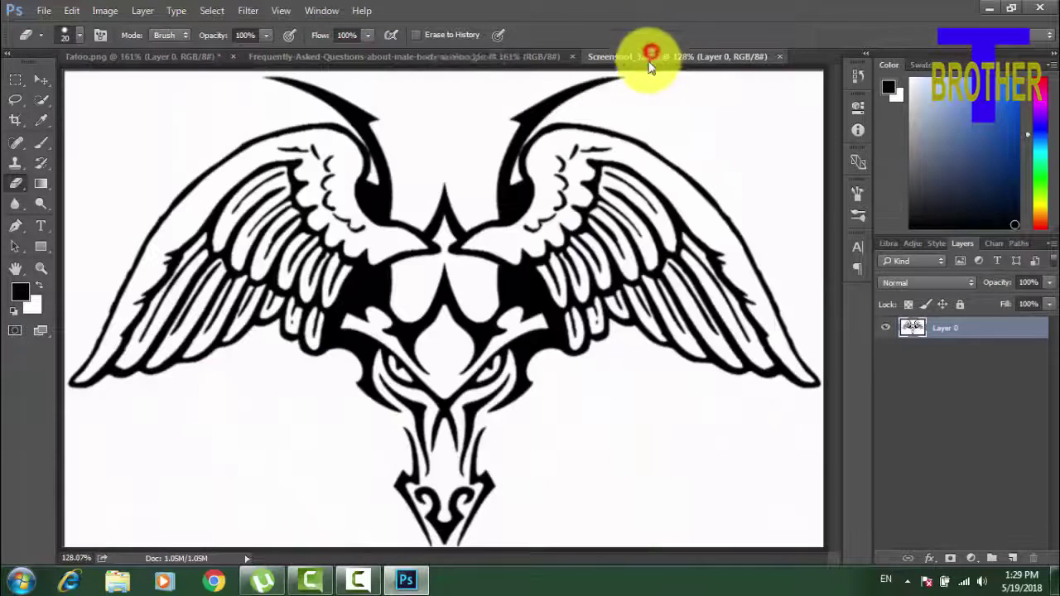
left_click(467, 58)
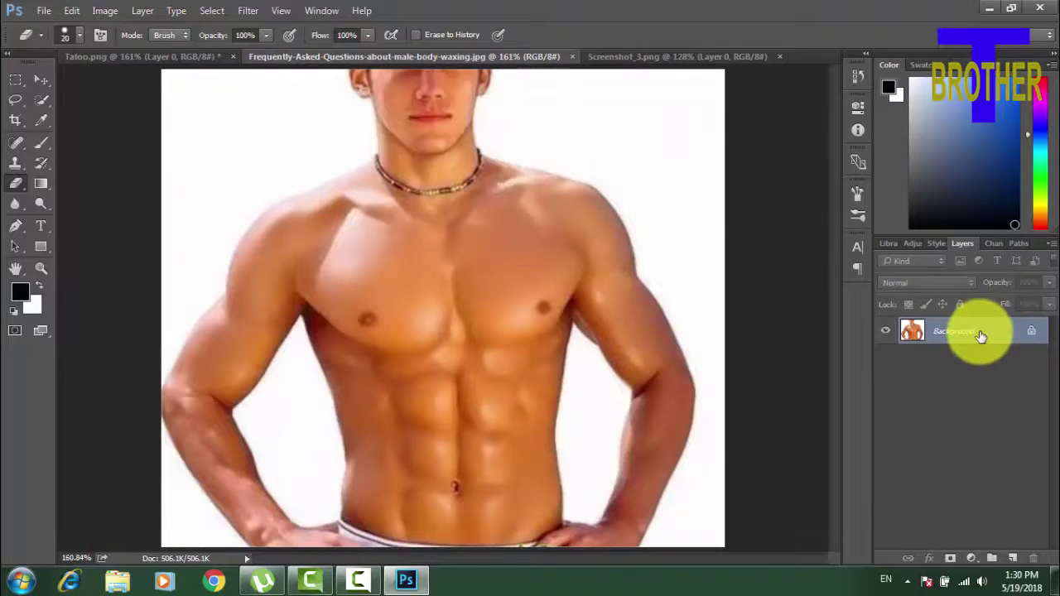
- Duplicate the man photo layer and give the copy a 3-pixel Gaussian Blur
key("ctrl+j")
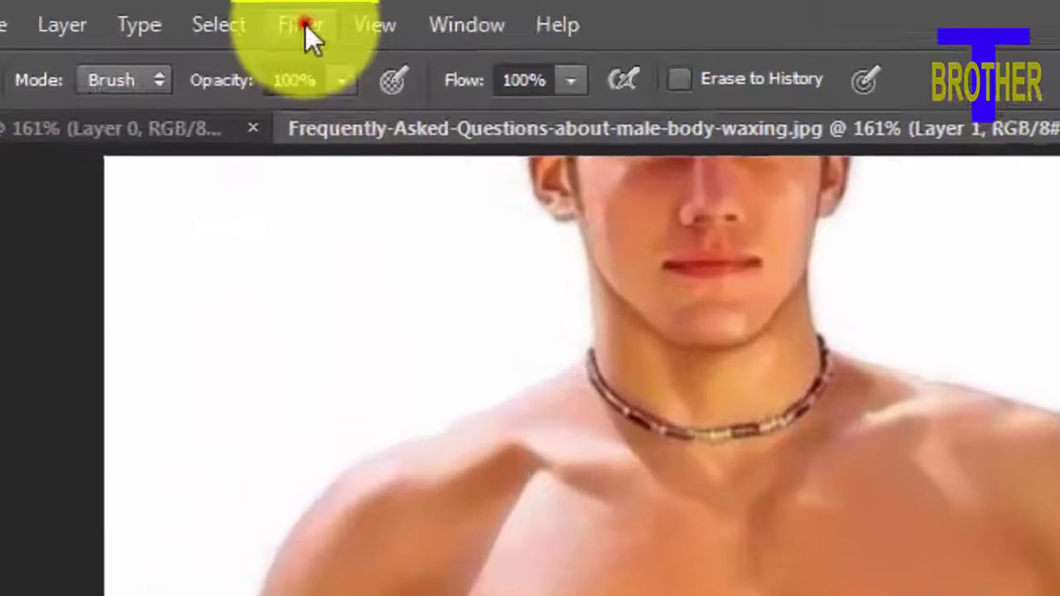
left_click(305, 24)
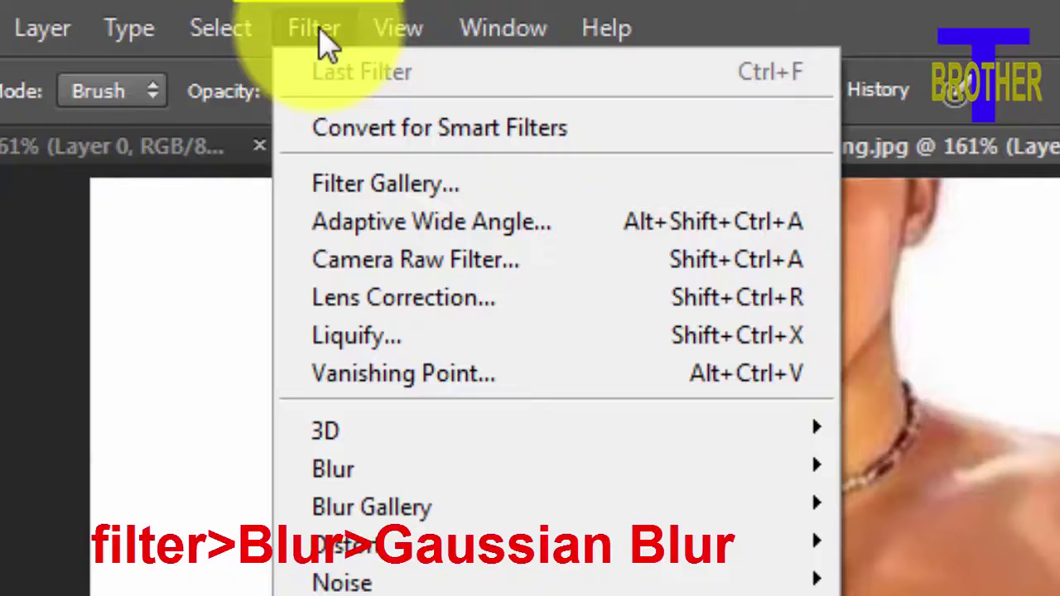
mouse_move(201, 232)
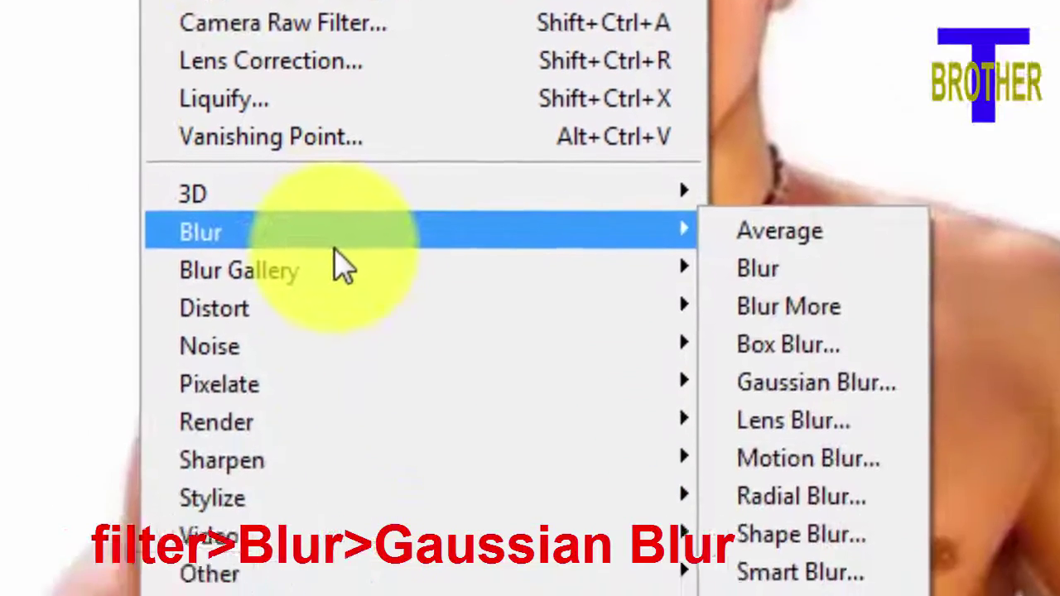
left_click(870, 383)
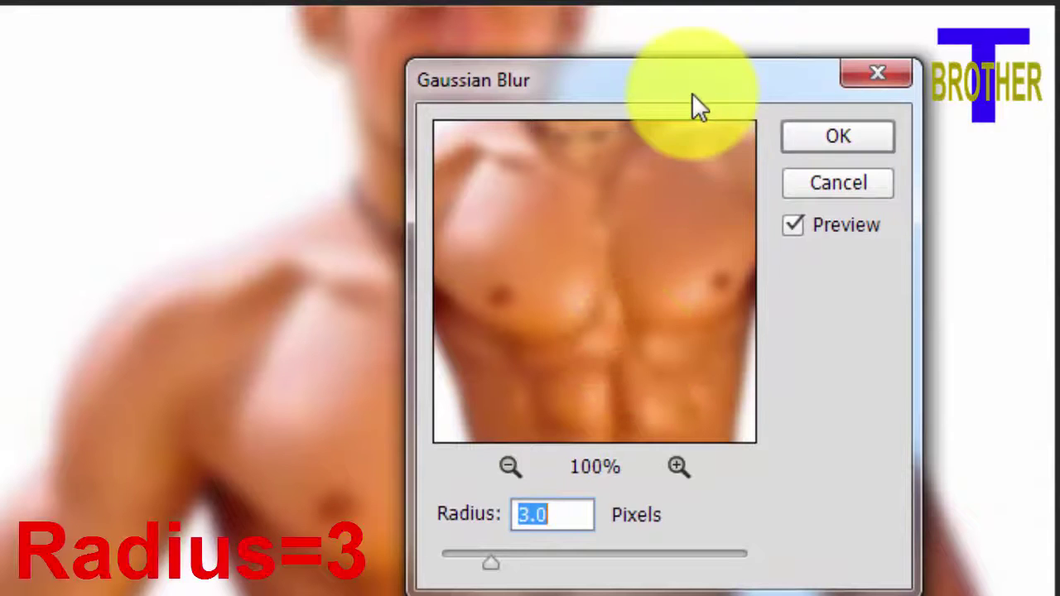
left_click_drag(691, 92, 805, 104)
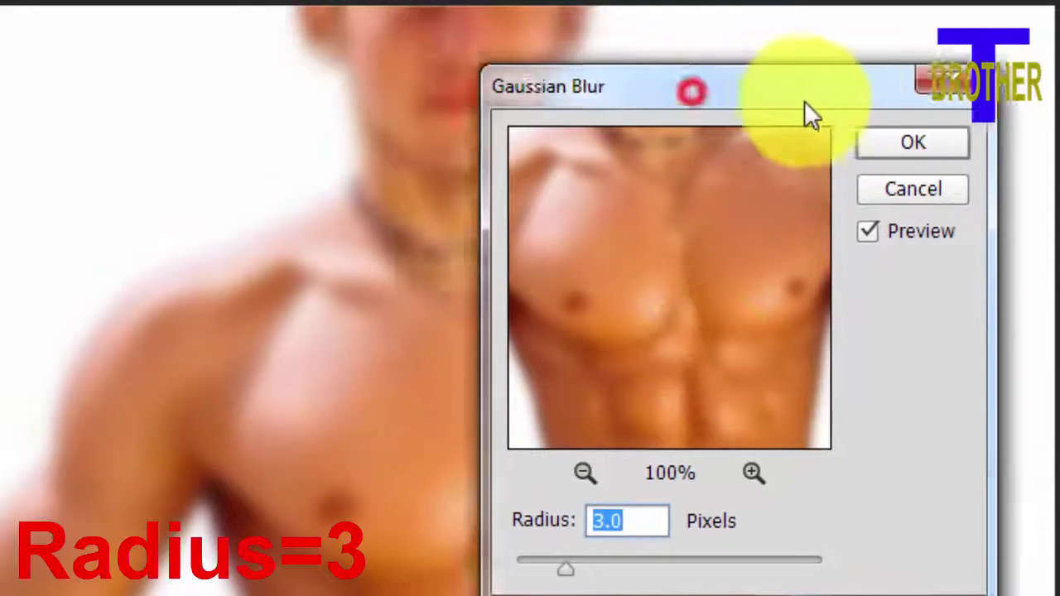
left_click(722, 528)
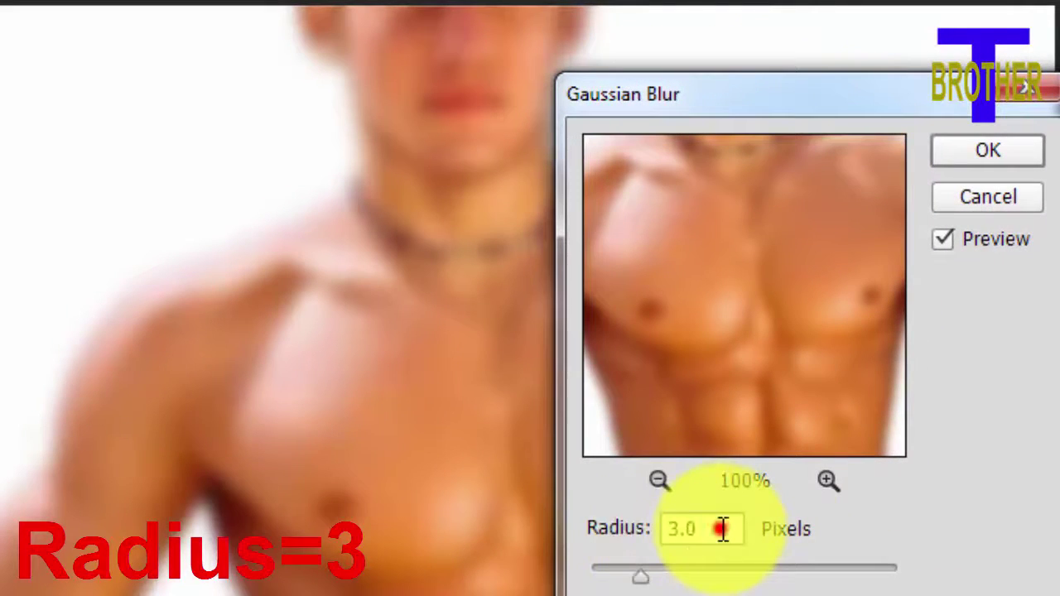
left_click(998, 151)
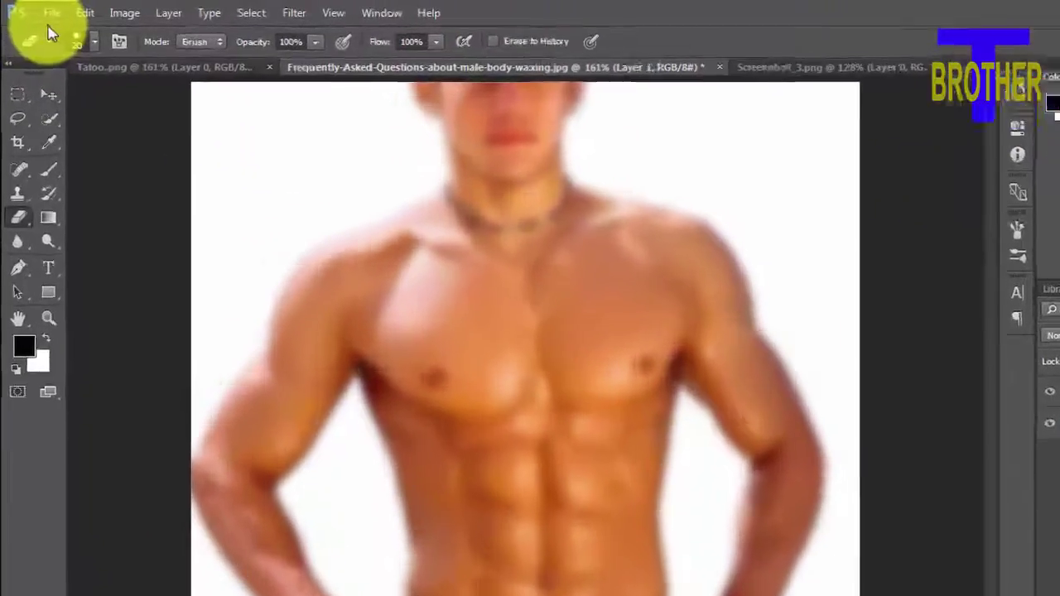
left_click(44, 9)
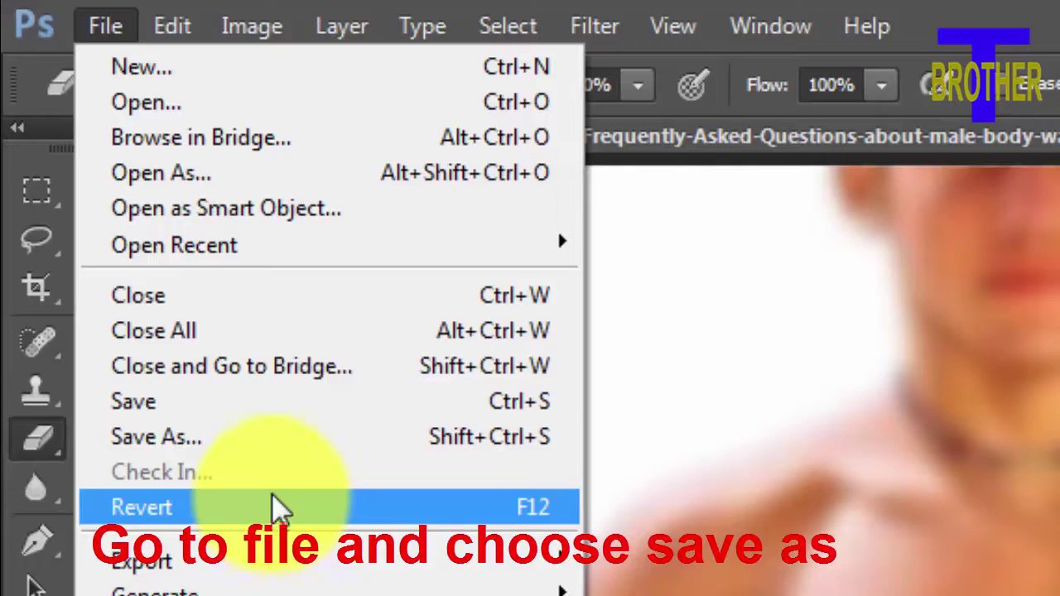
- Save the blurred image as Displacement.psd, then delete the blurred Layer 1
left_click(216, 438)
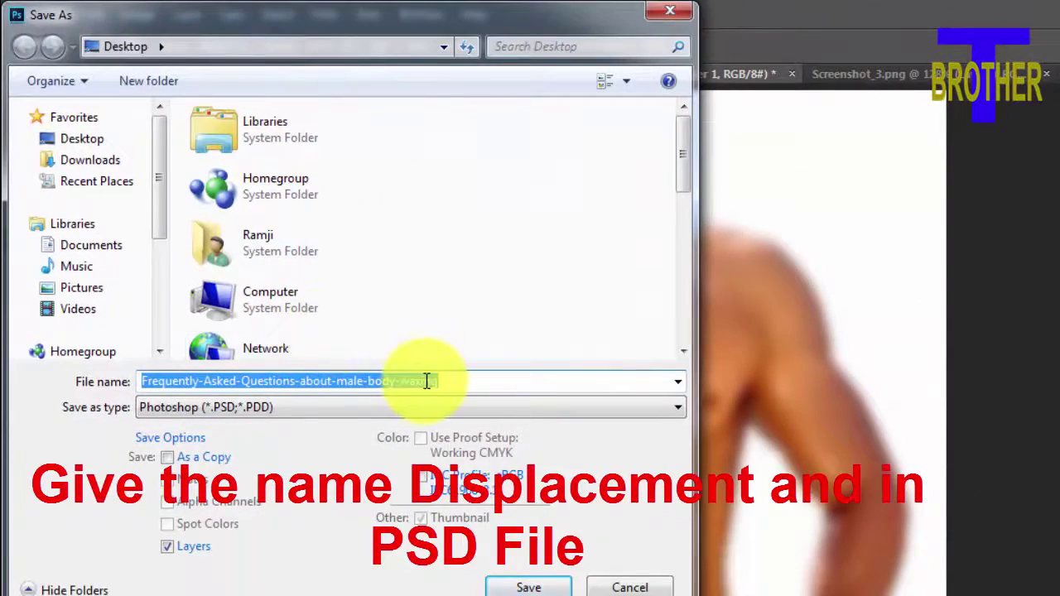
type("D")
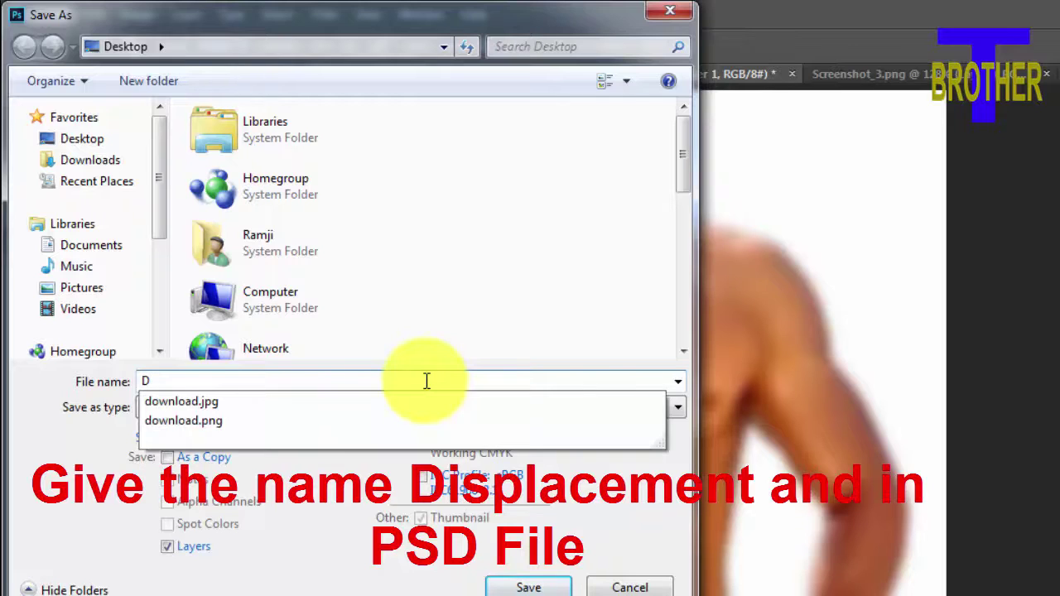
type("is")
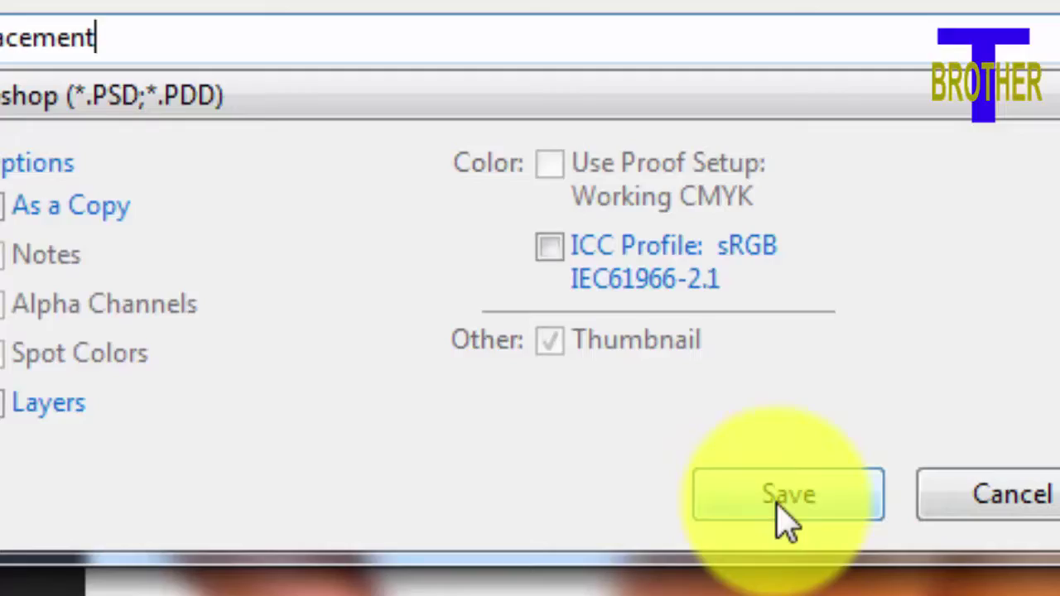
left_click(784, 506)
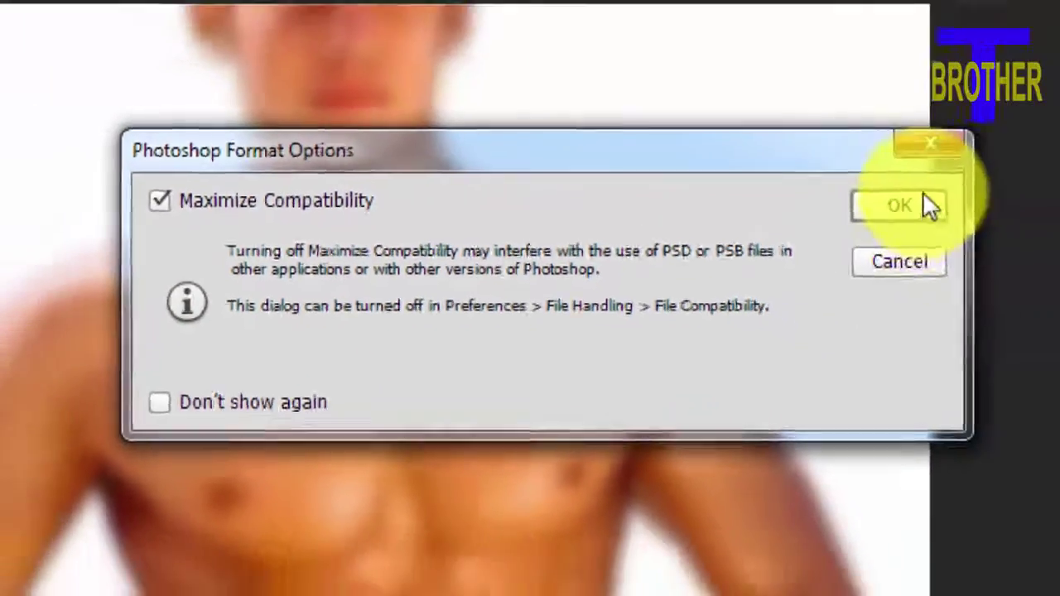
left_click(927, 205)
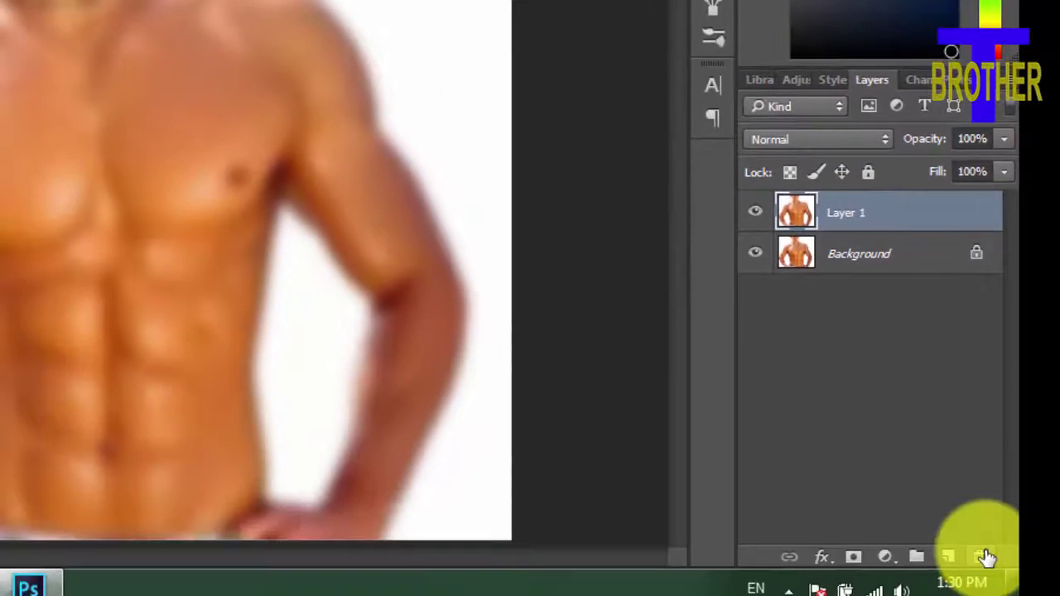
left_click(985, 557)
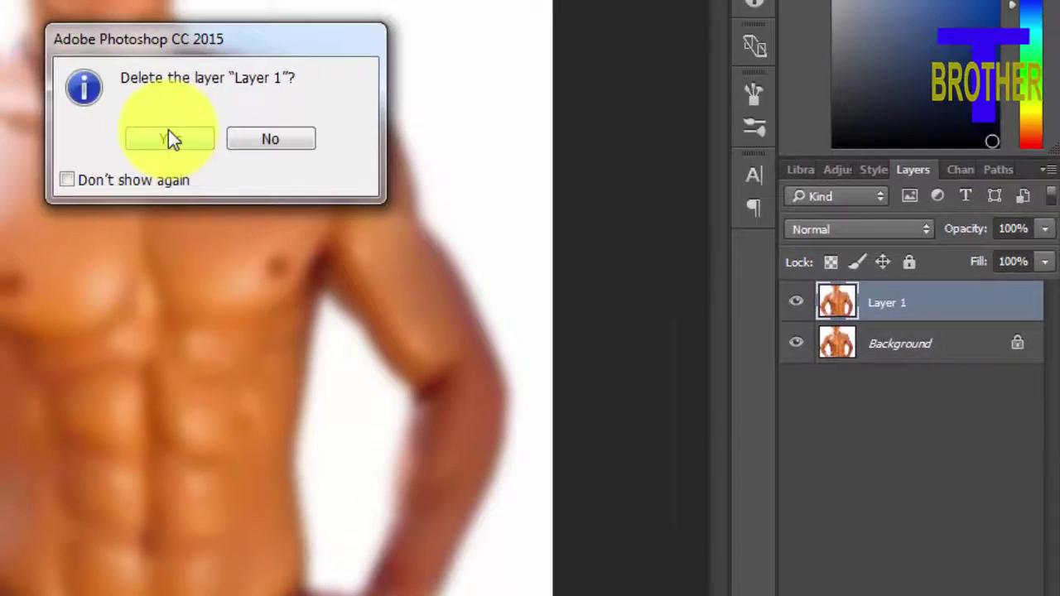
left_click(168, 134)
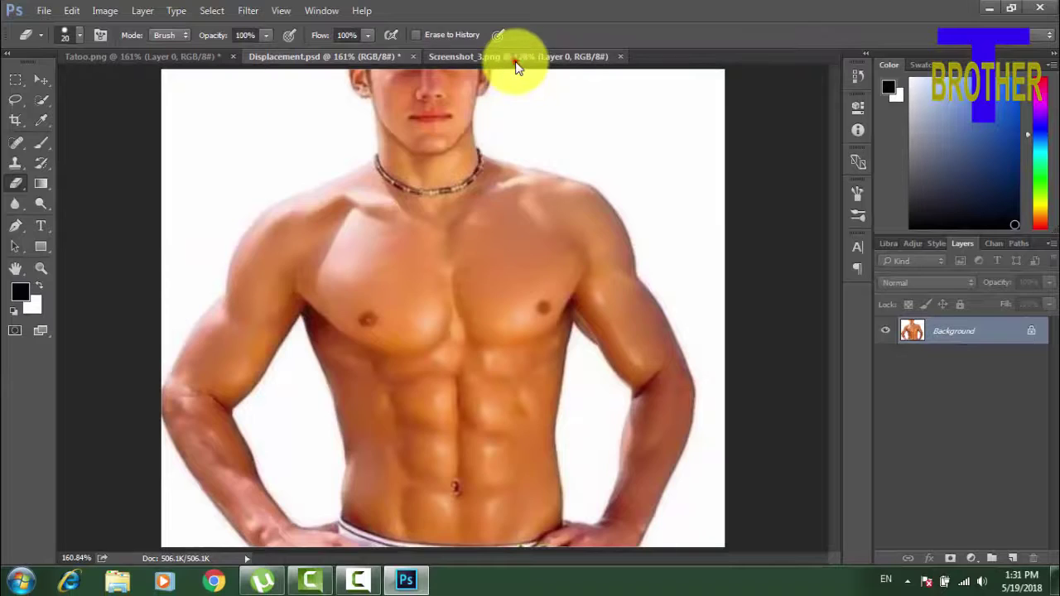
- Select the tattoo artwork from its RGB channel and delete the white background
left_click(515, 59)
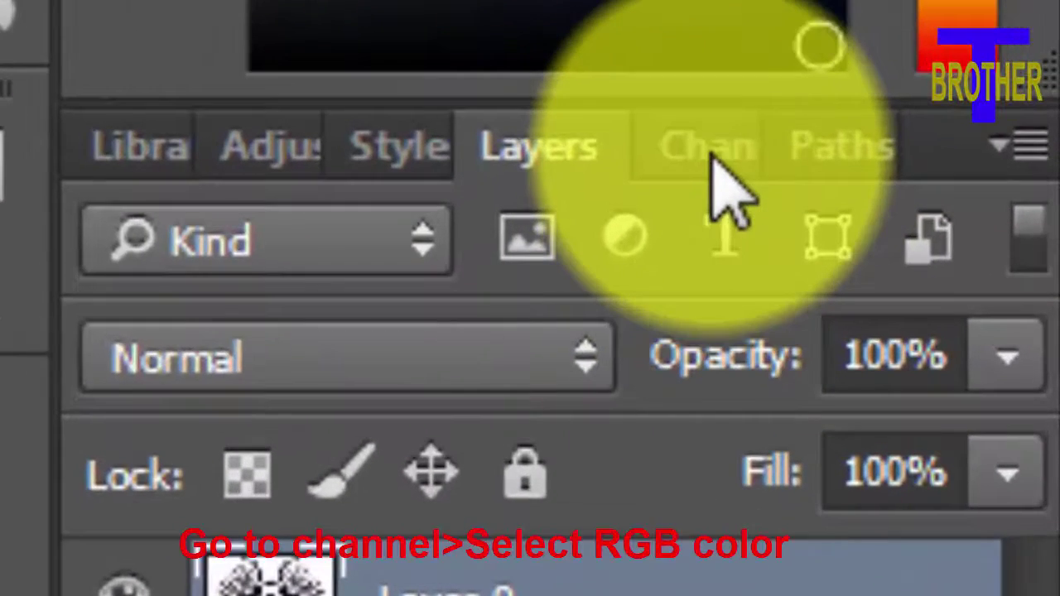
left_click(710, 158)
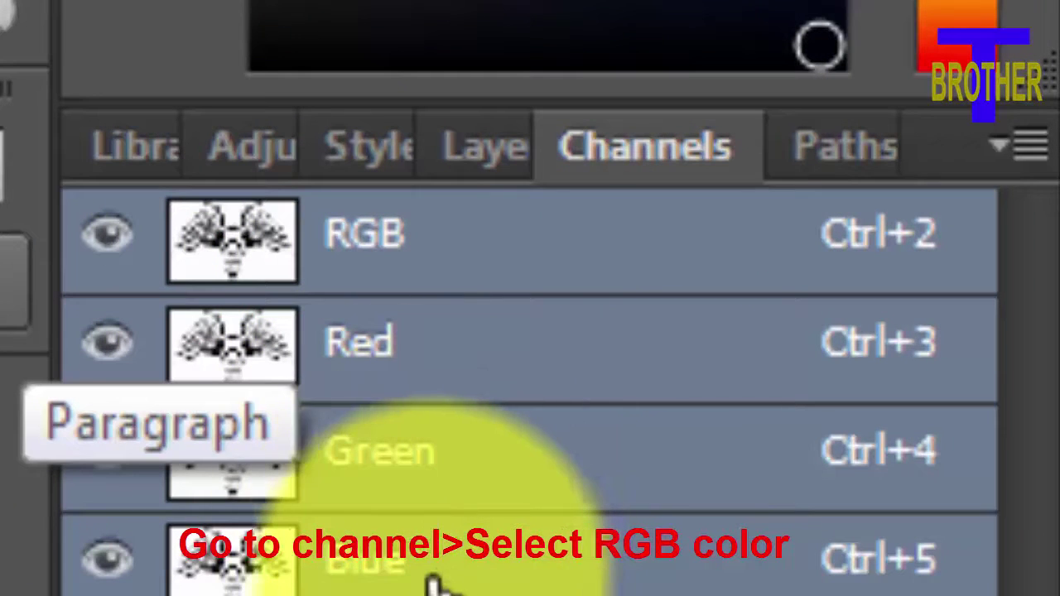
left_click(213, 240, "ctrl")
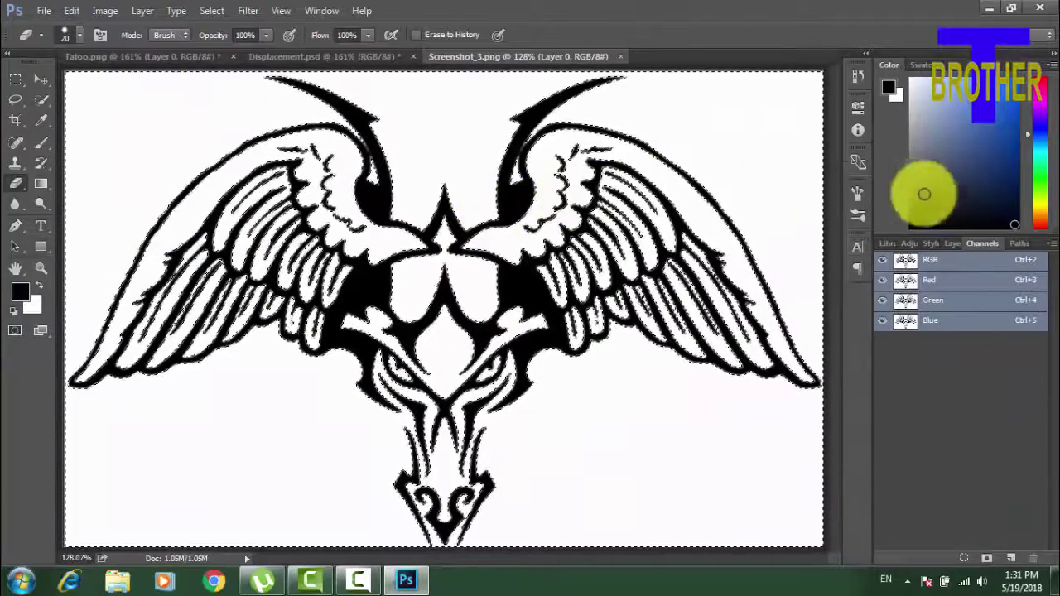
left_click(953, 244)
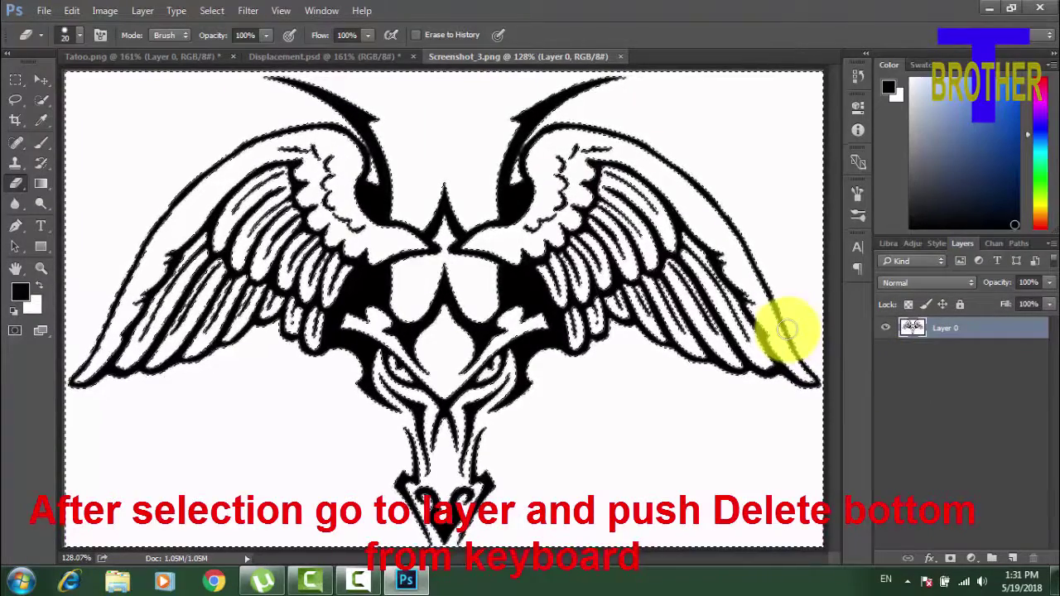
key("Delete")
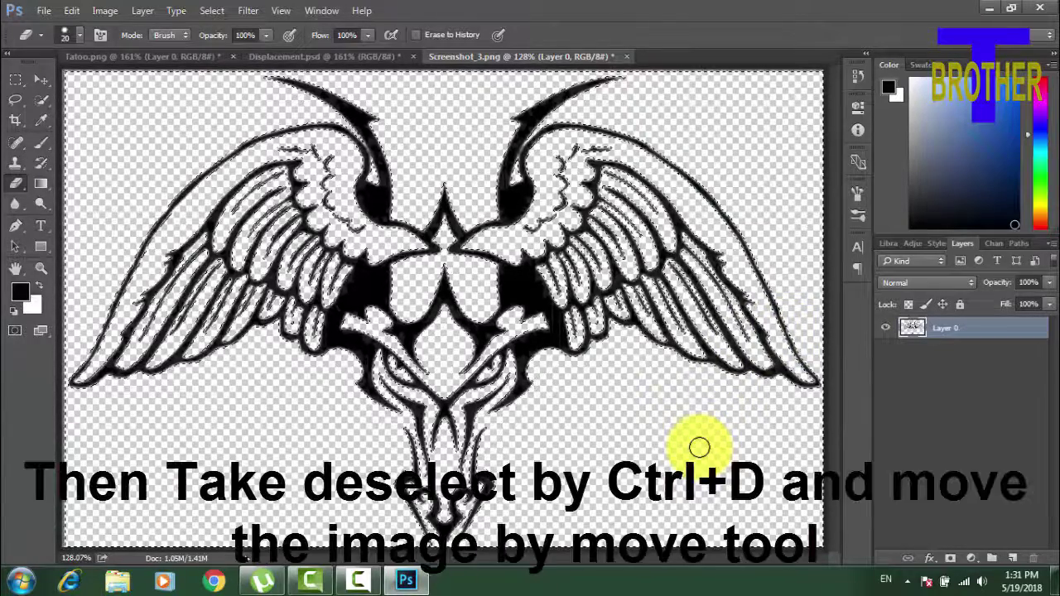
- Deselect and drag the winged tattoo artwork into the Displacement.psd man photo
key("ctrl+d")
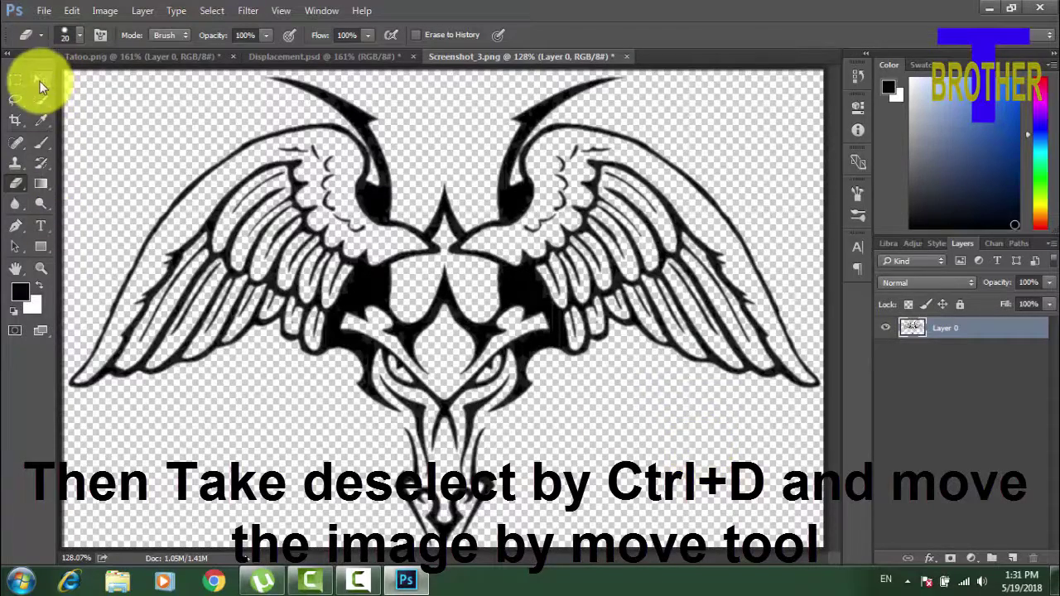
left_click(41, 80)
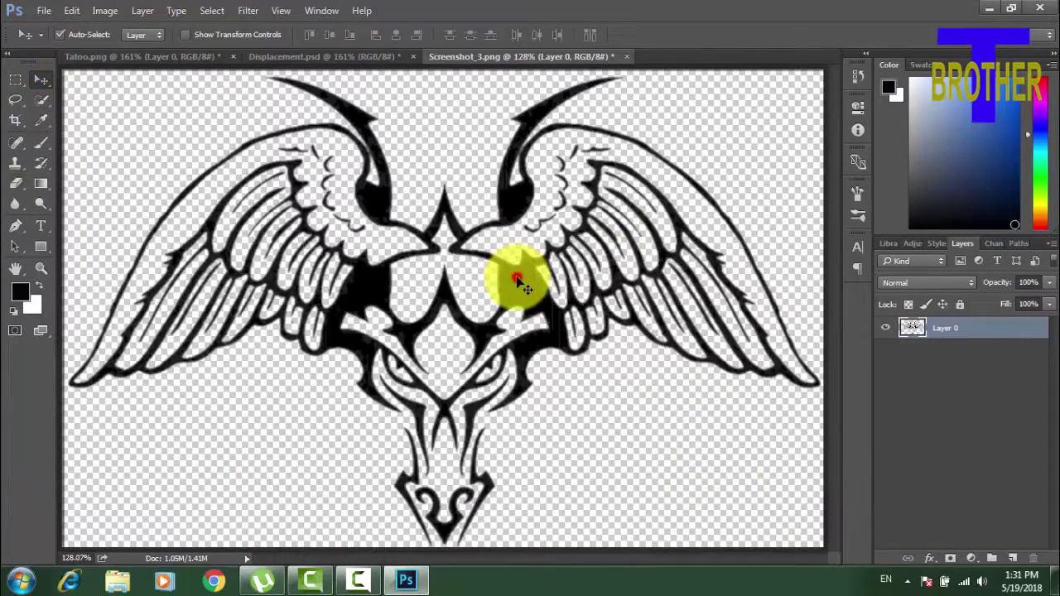
left_click_drag(516, 276, 340, 48)
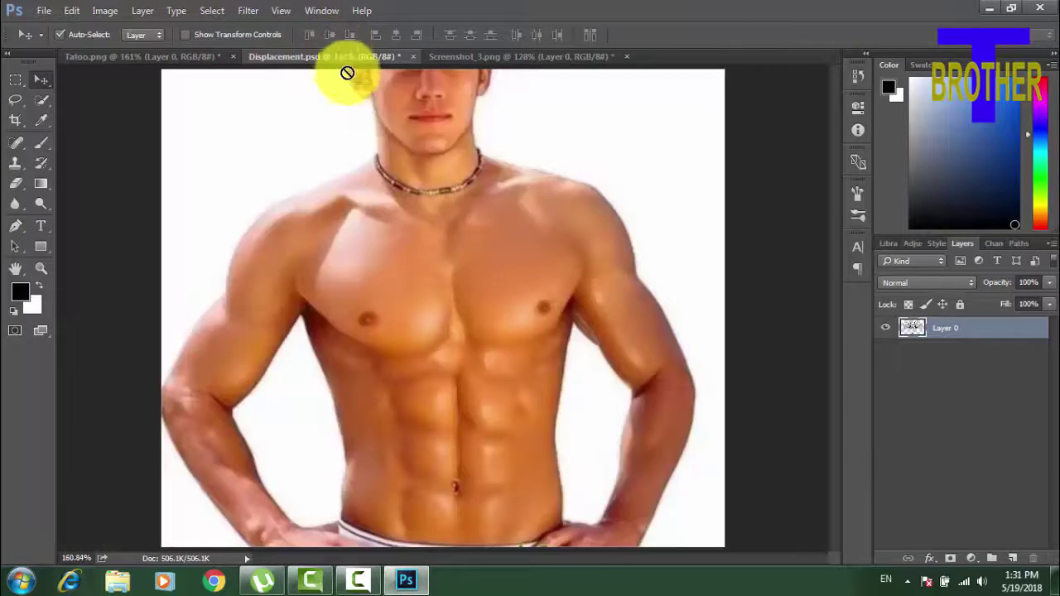
mouse_move(340, 48)
left_mouse_down()
mouse_move(457, 301)
mouse_move(500, 342)
mouse_move(667, 403)
mouse_move(716, 379)
left_mouse_up()
- Scale the tattoo to about 28% and tilt it roughly -4° across the upper chest
key("ctrl+t")
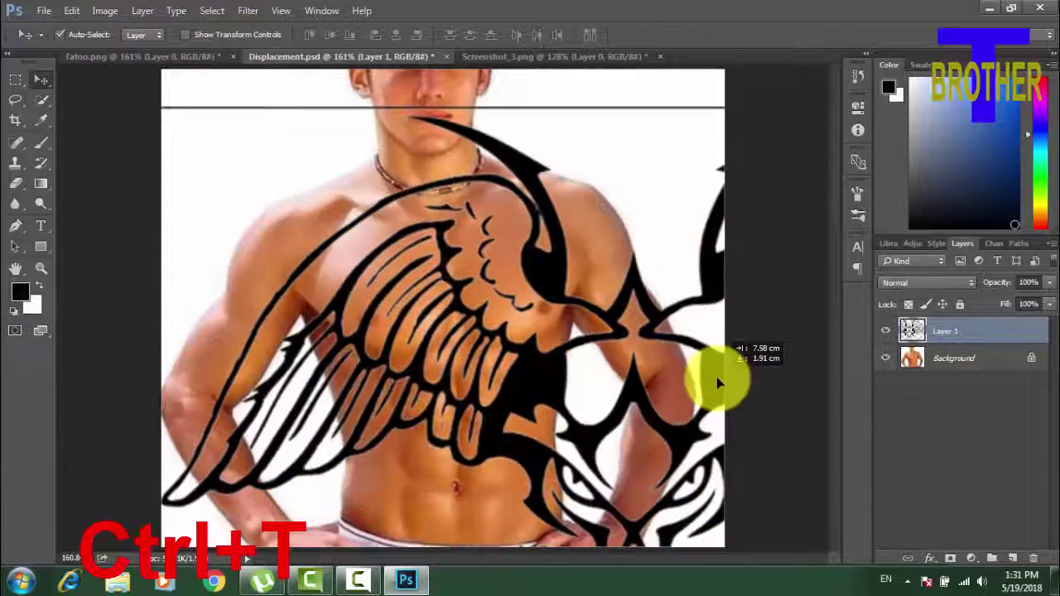
key("ctrl+t")
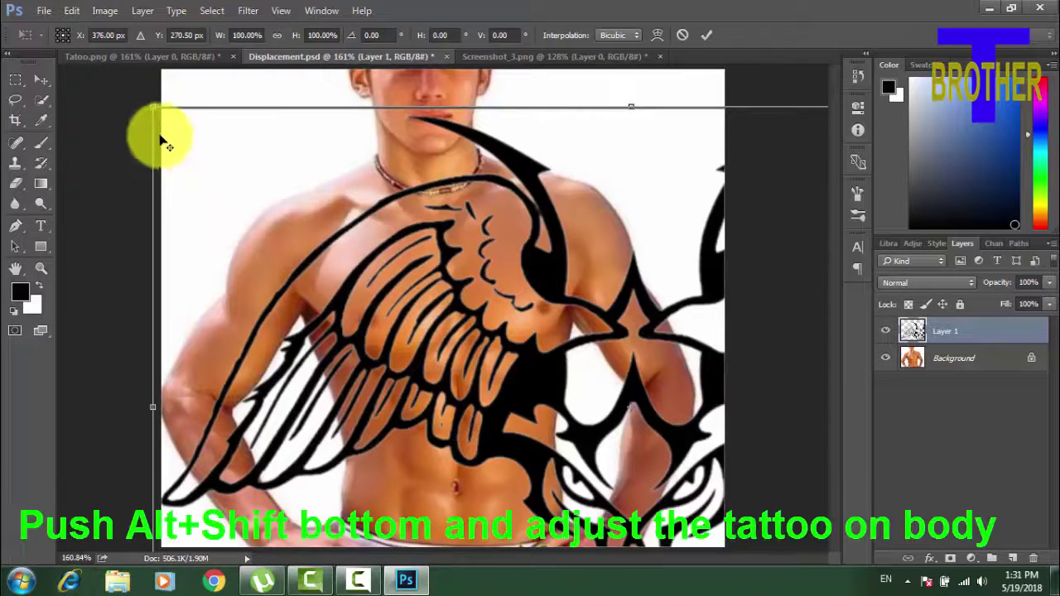
left_click_drag(153, 107, 525, 343)
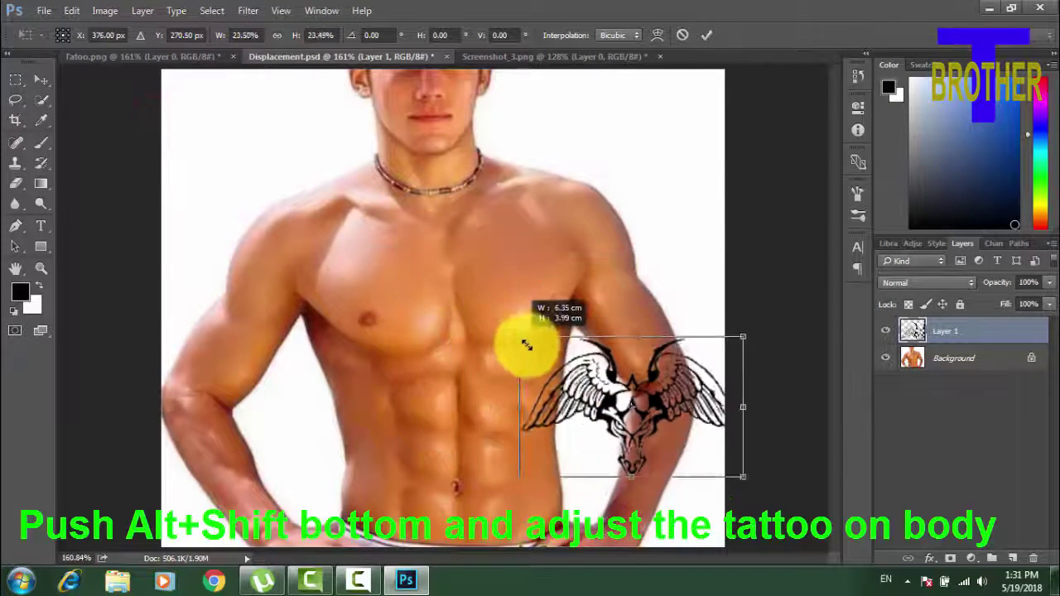
mouse_move(592, 364)
left_mouse_down()
mouse_move(653, 402)
mouse_move(502, 287)
mouse_move(468, 287)
left_mouse_up()
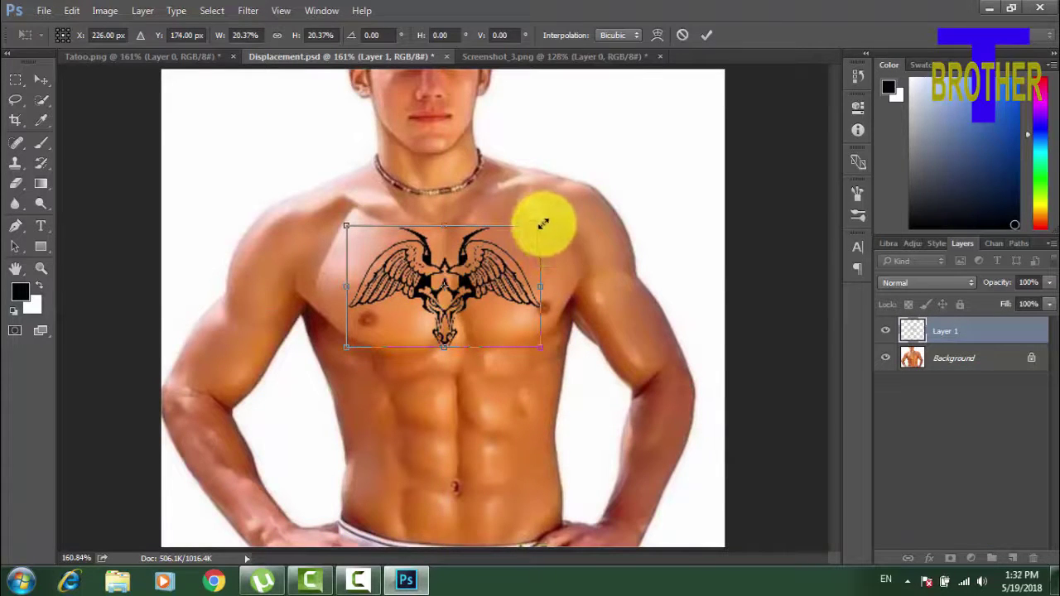
left_click_drag(545, 226, 585, 205)
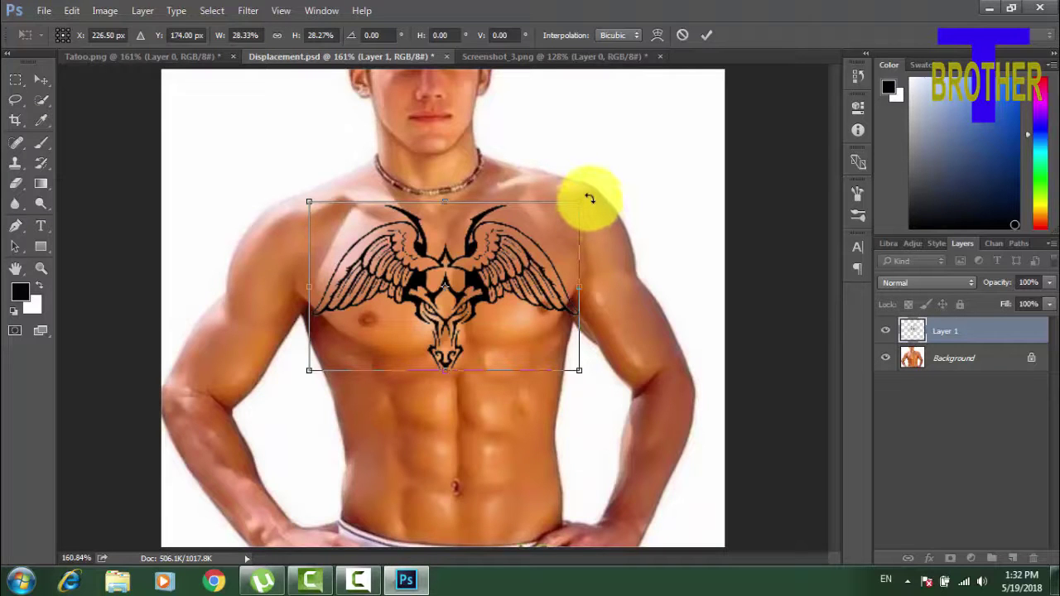
left_click_drag(589, 198, 568, 151)
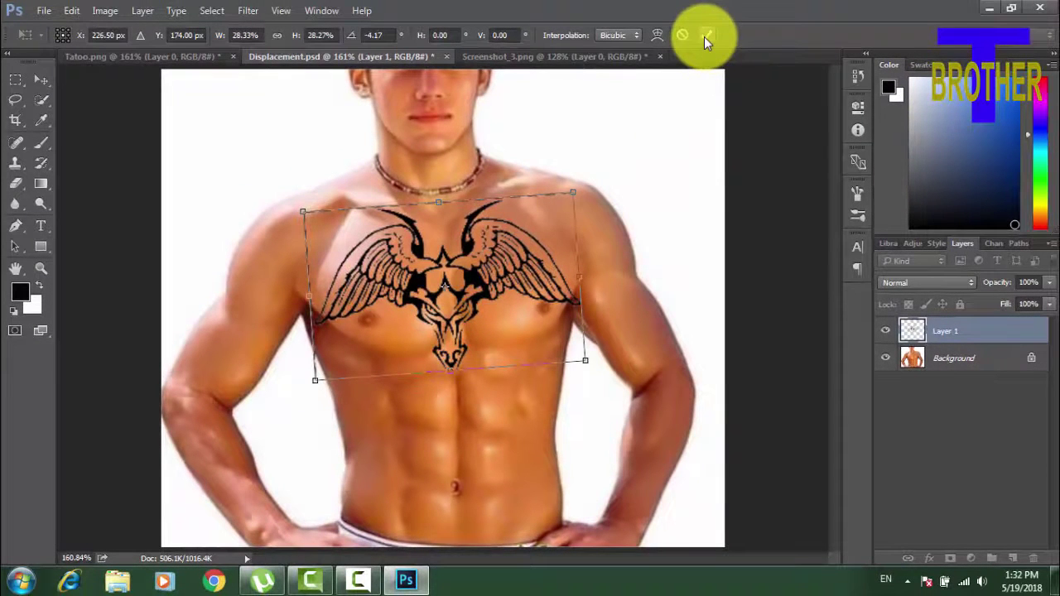
left_click(706, 37)
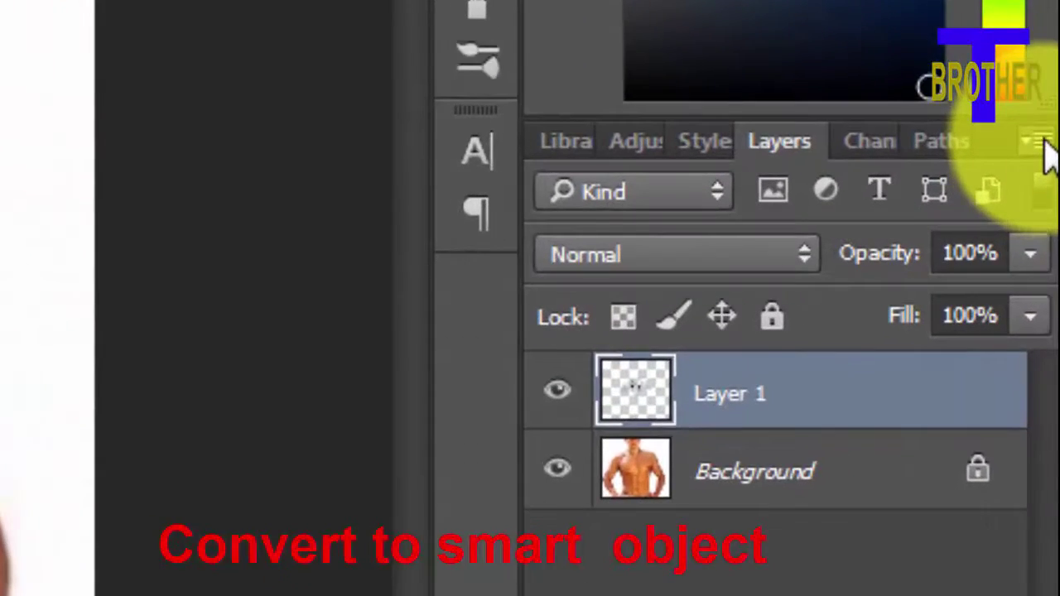
- Convert the tattoo to a smart object and Displace it 15/15 using Displacement.psd as the map
left_click(1045, 212)
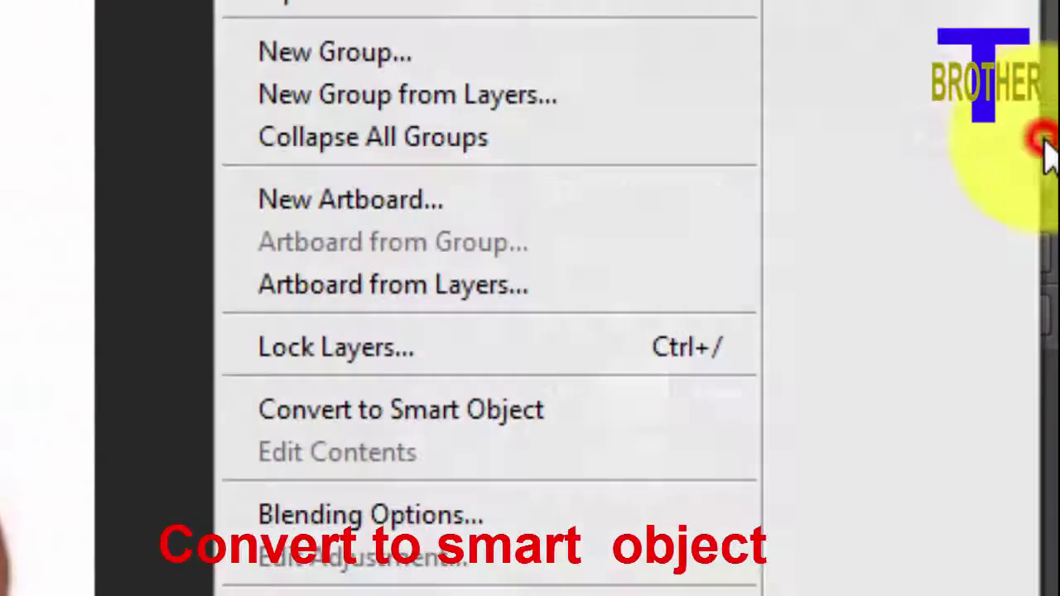
left_click(457, 421)
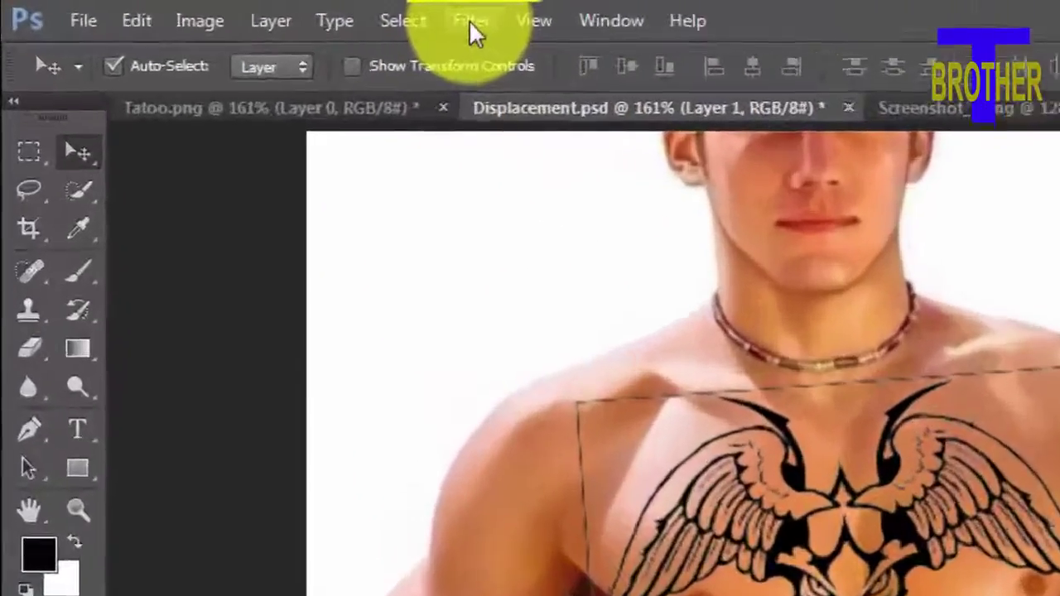
left_click(246, 12)
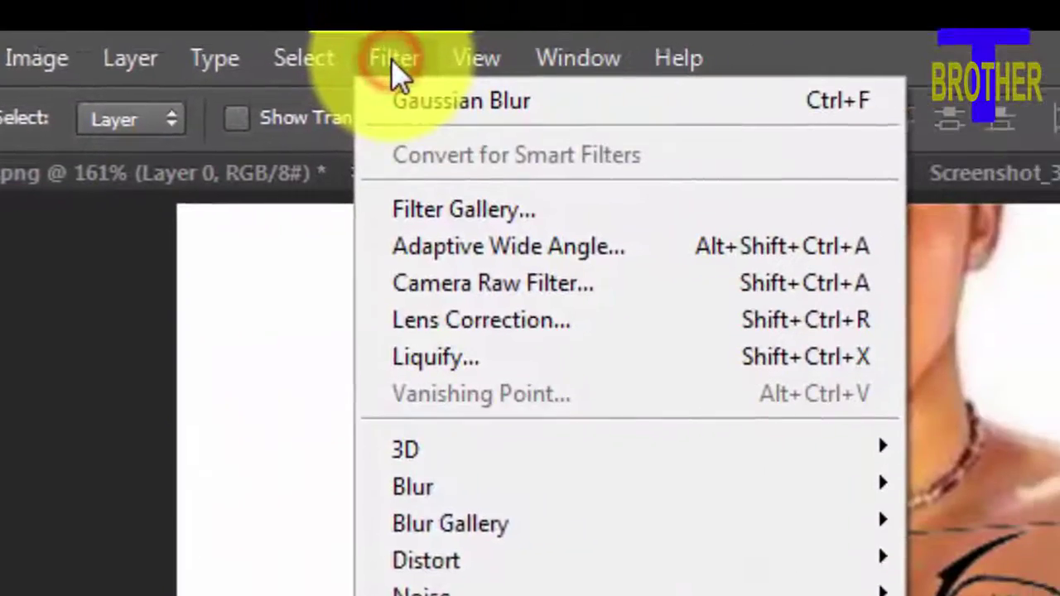
mouse_move(134, 235)
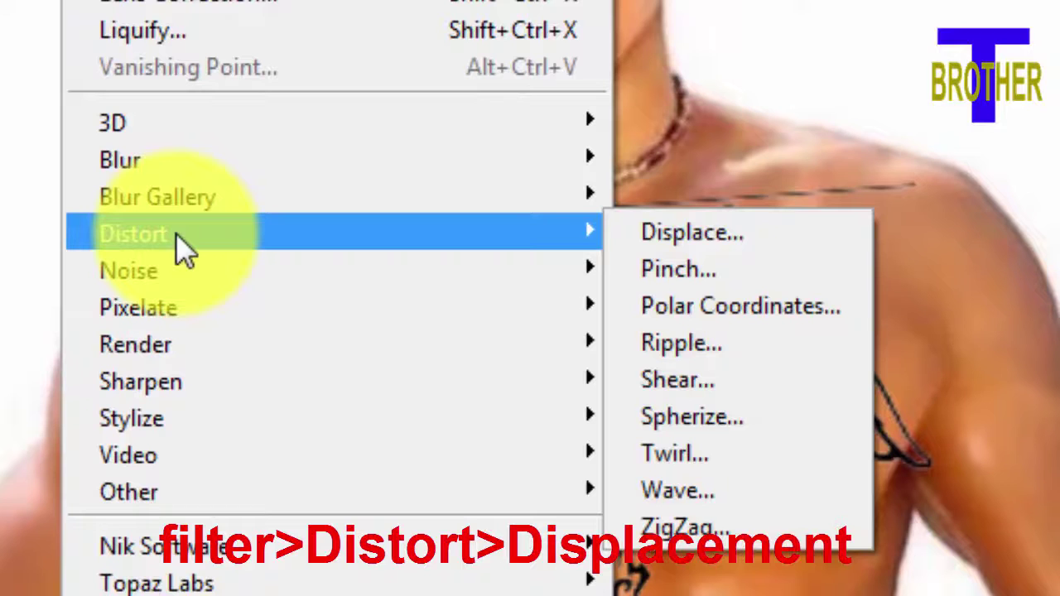
left_click(696, 233)
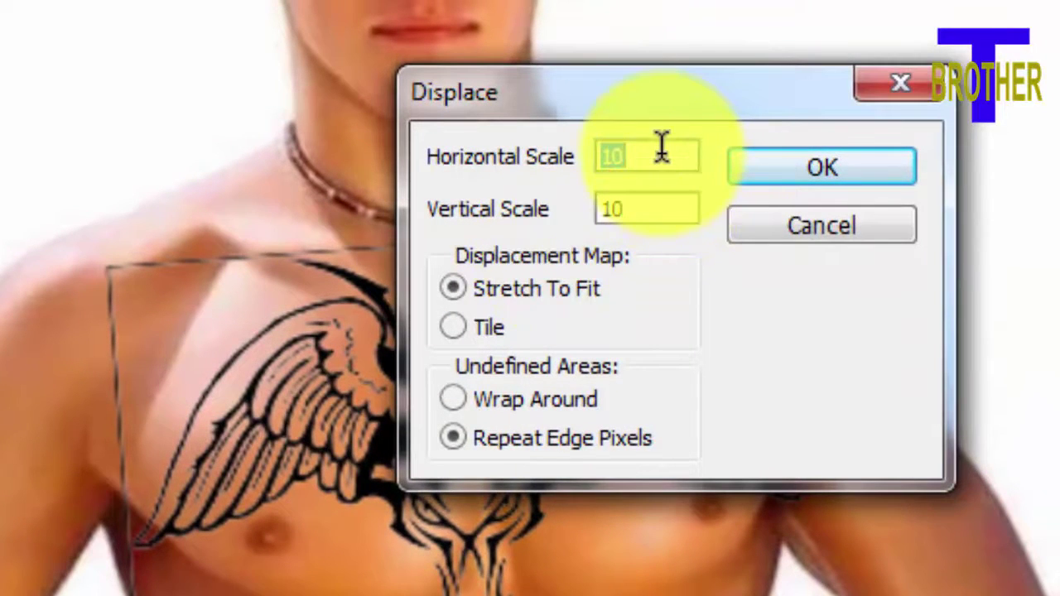
left_click(662, 149)
type("15")
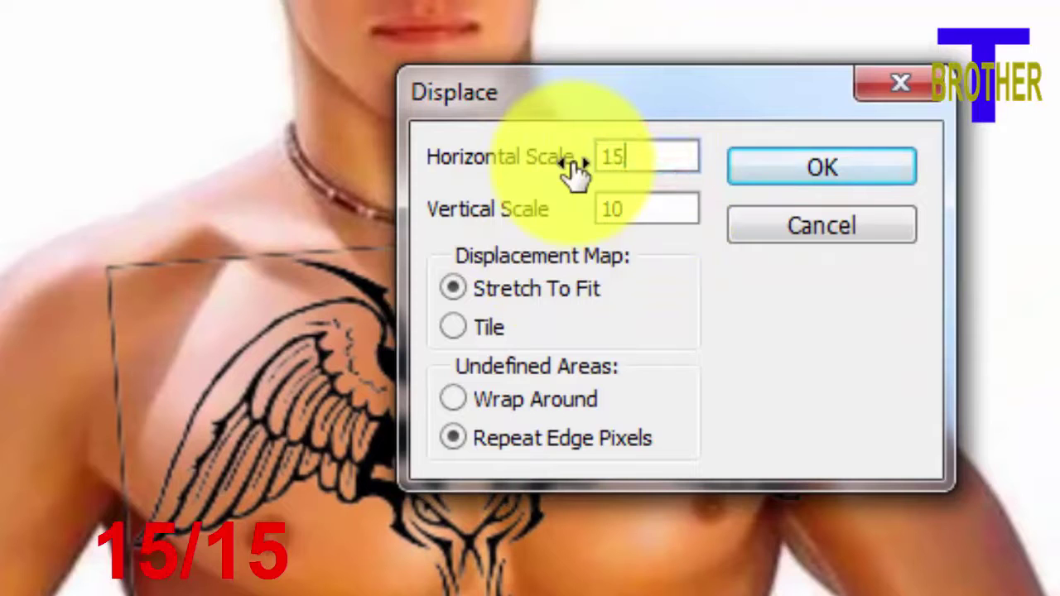
left_click(658, 207)
type("15")
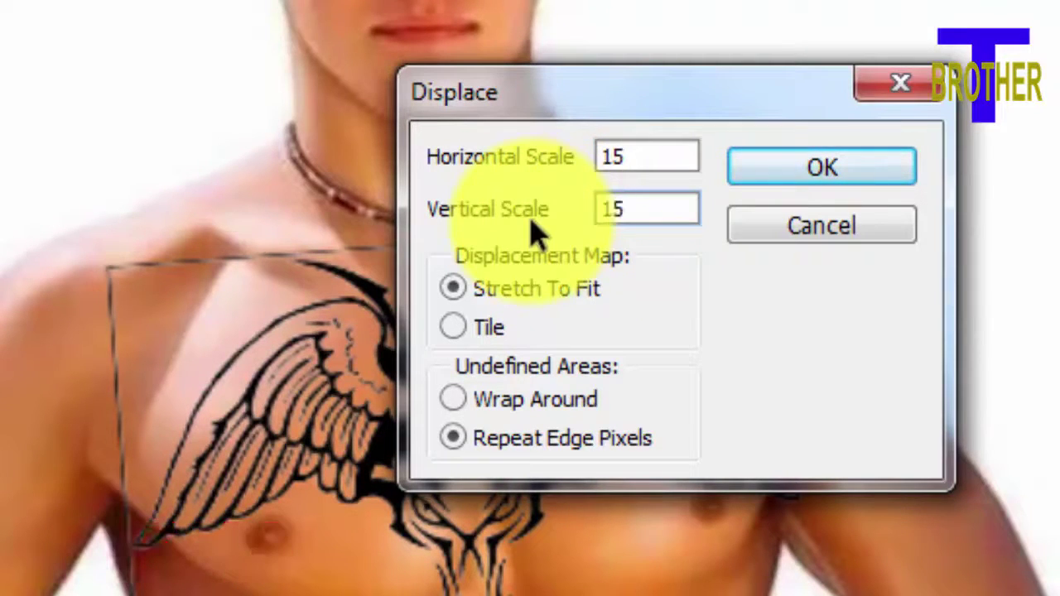
left_click(885, 177)
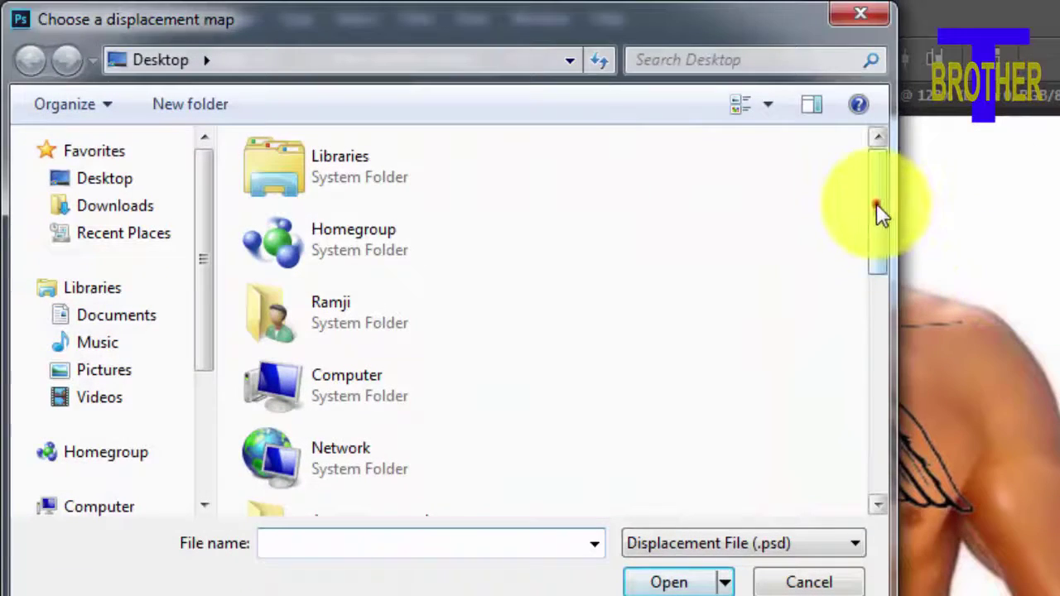
left_click_drag(876, 203, 902, 426)
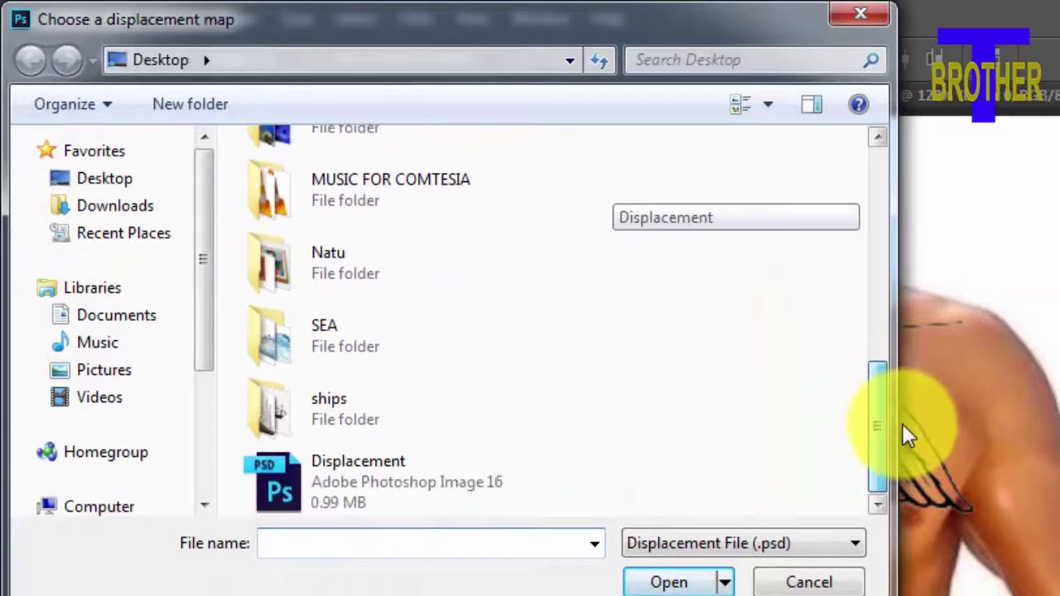
left_click(362, 485)
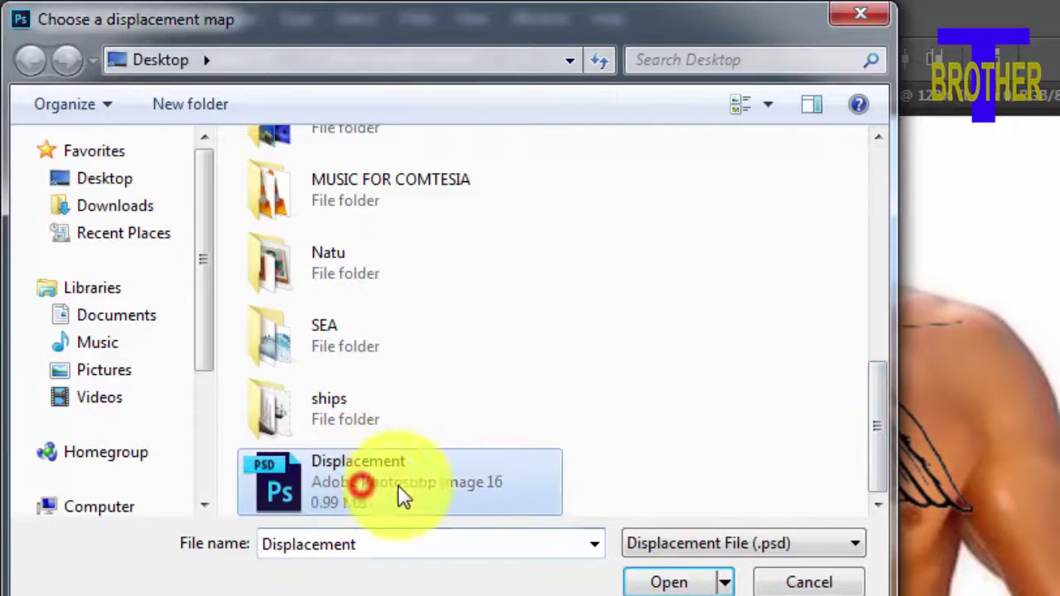
left_click(662, 582)
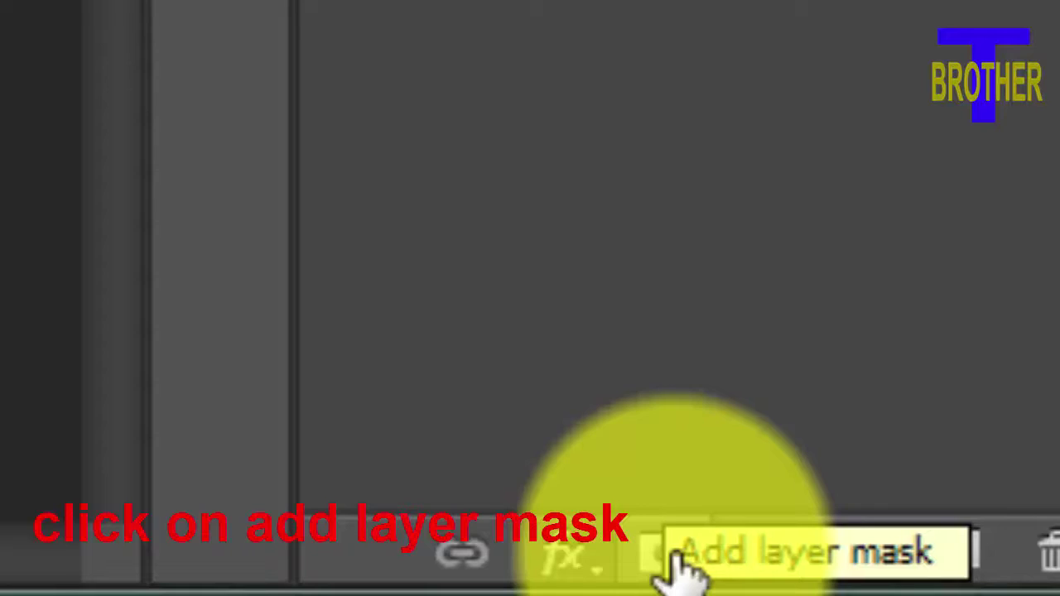
- Mask the tattoo layer and hide stray lines on the shoulders, collarbone and wing tip
left_click(675, 562)
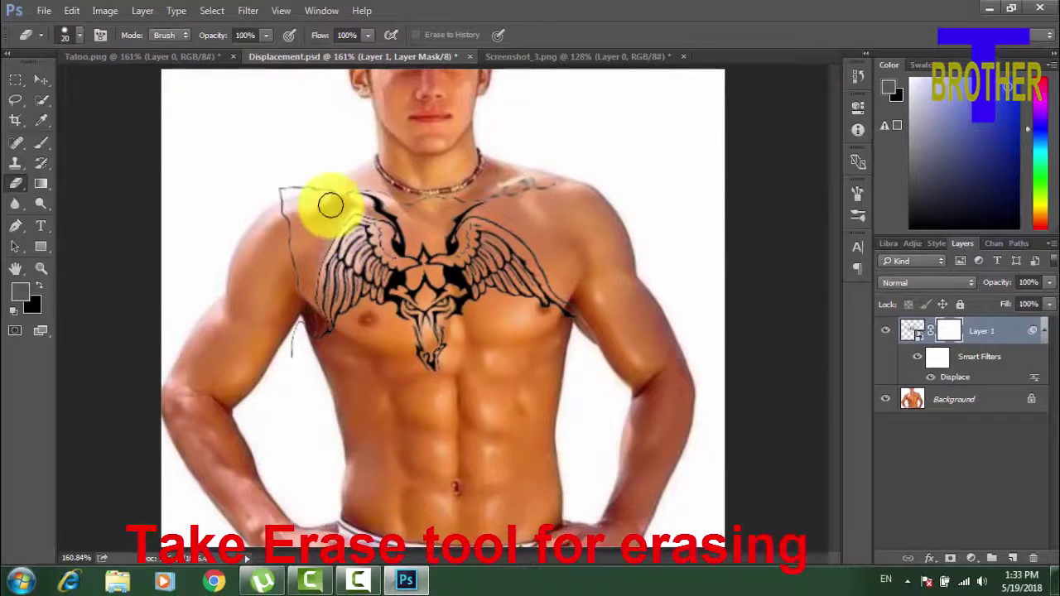
mouse_move(332, 203)
left_mouse_down()
mouse_move(292, 267)
mouse_move(295, 347)
left_mouse_up()
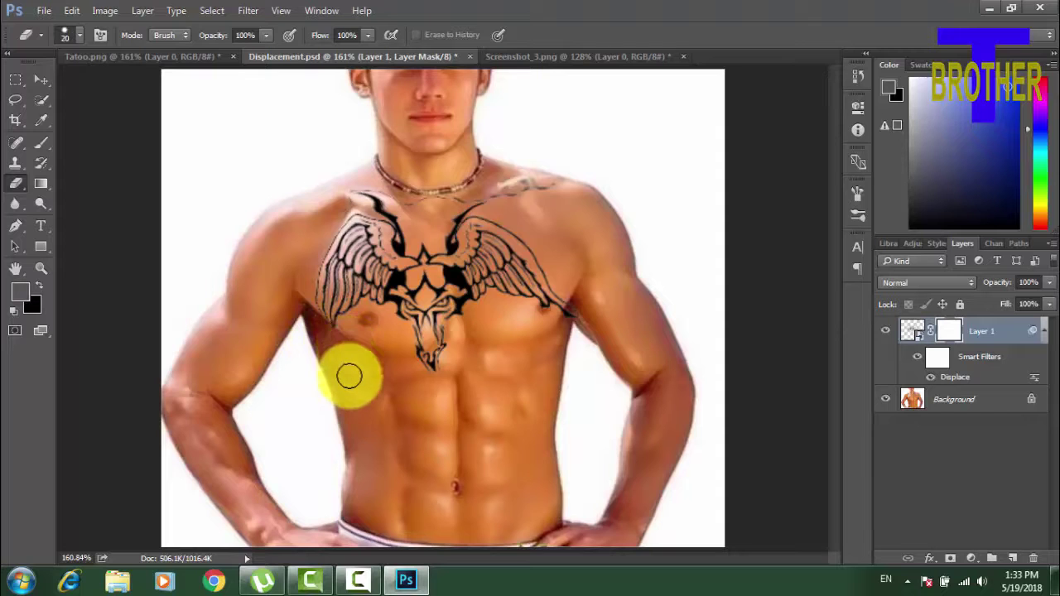
mouse_move(480, 207)
left_mouse_down()
mouse_move(382, 180)
mouse_move(450, 189)
left_mouse_up()
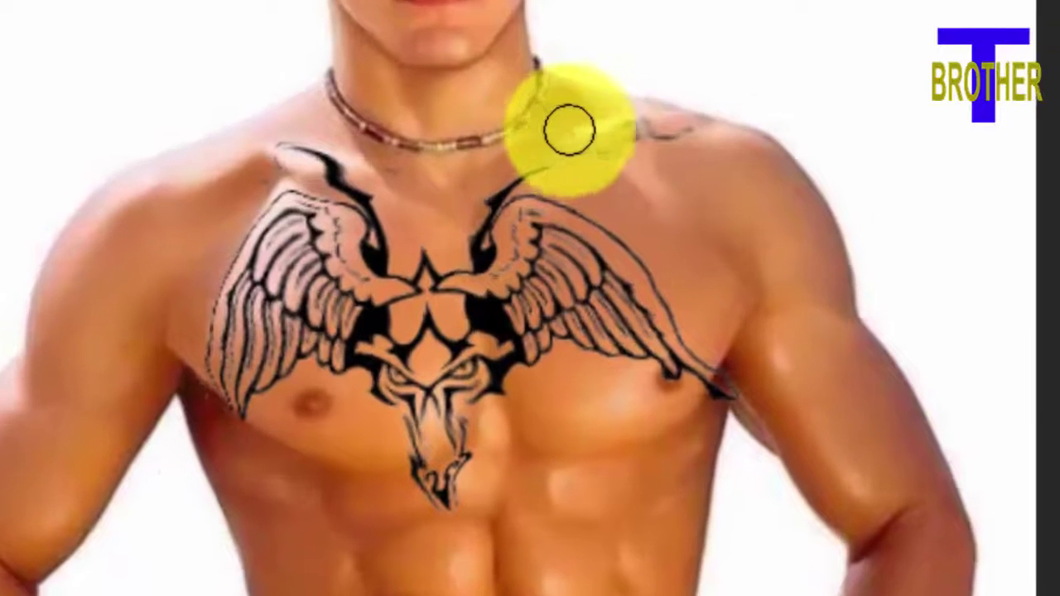
mouse_move(569, 130)
left_mouse_down()
mouse_move(745, 114)
mouse_move(776, 125)
mouse_move(819, 442)
mouse_move(771, 372)
mouse_move(748, 442)
mouse_move(775, 376)
mouse_move(635, 511)
mouse_move(237, 127)
mouse_move(246, 123)
left_mouse_up()
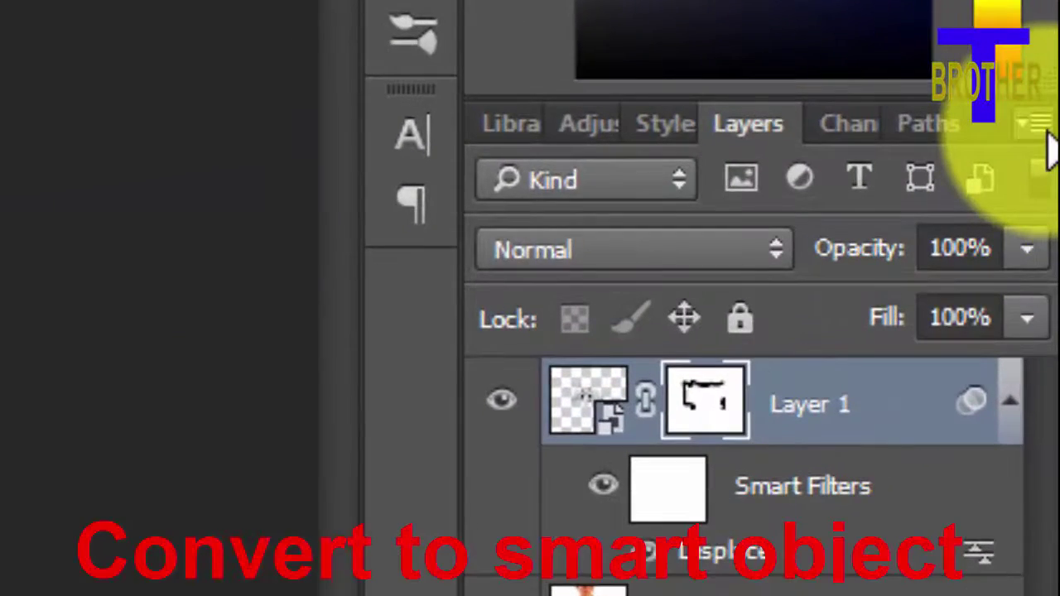
- Convert Layer 1 with its mask and Displace filter into a smart object, then open Layer Style
left_click(1040, 126)
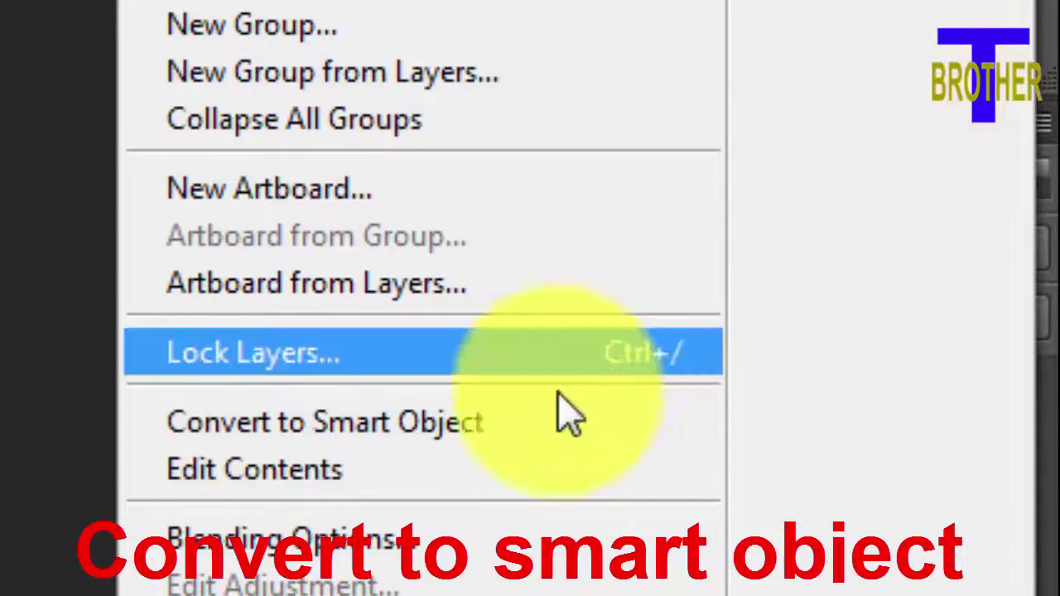
left_click(504, 421)
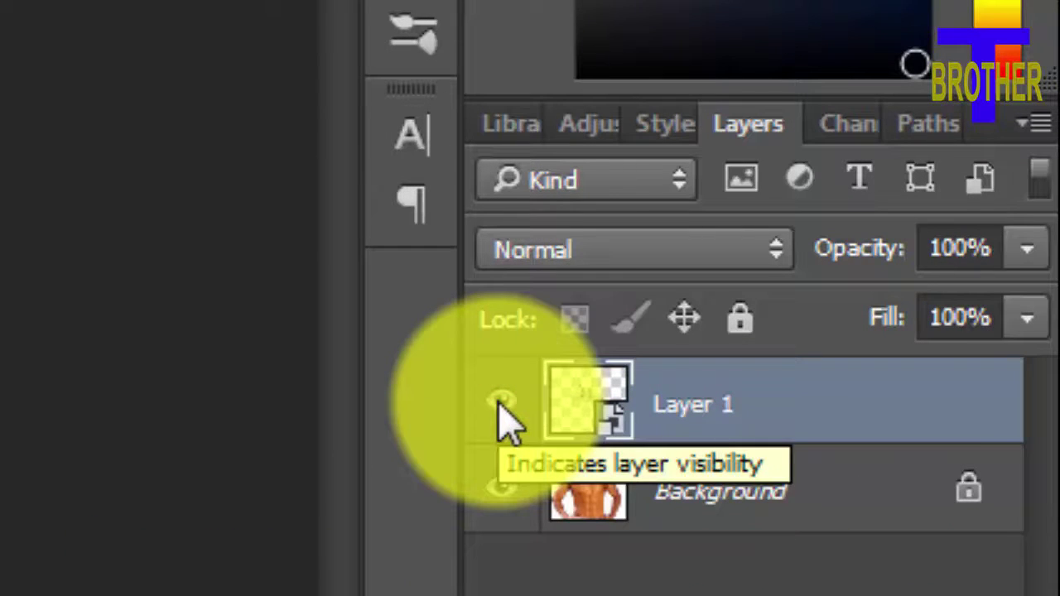
double_click(860, 404)
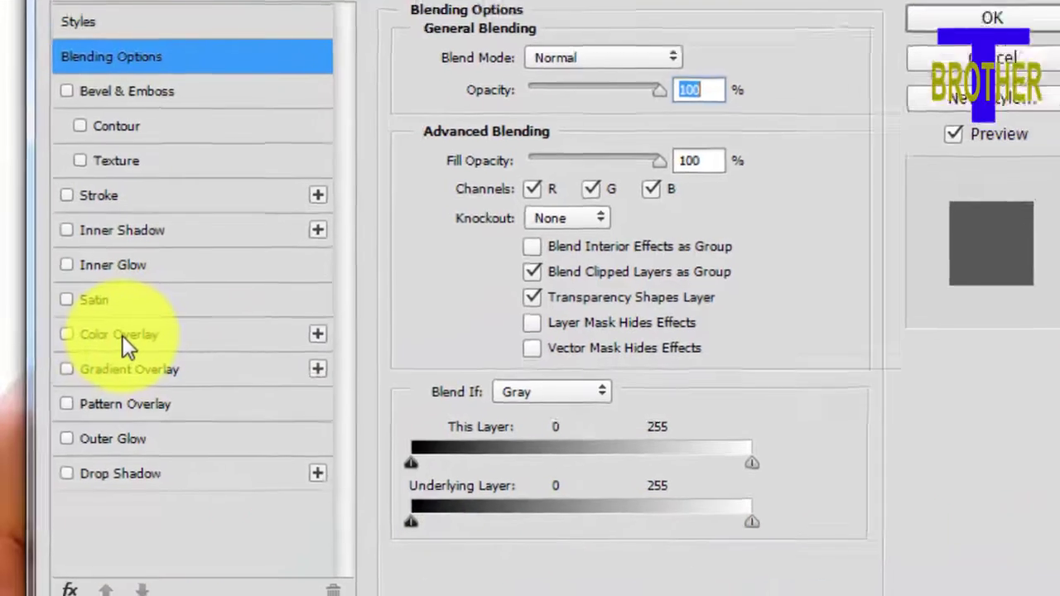
- Add a Color Burn colour overlay in dark navy #040938 at 60% opacity
left_click(120, 355)
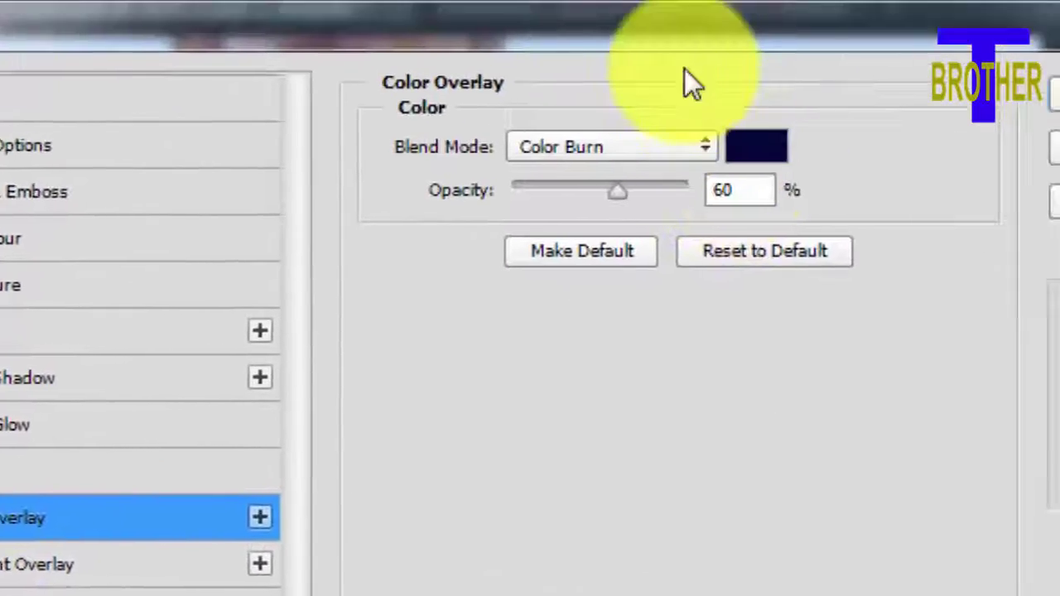
left_click_drag(646, 111, 1041, 145)
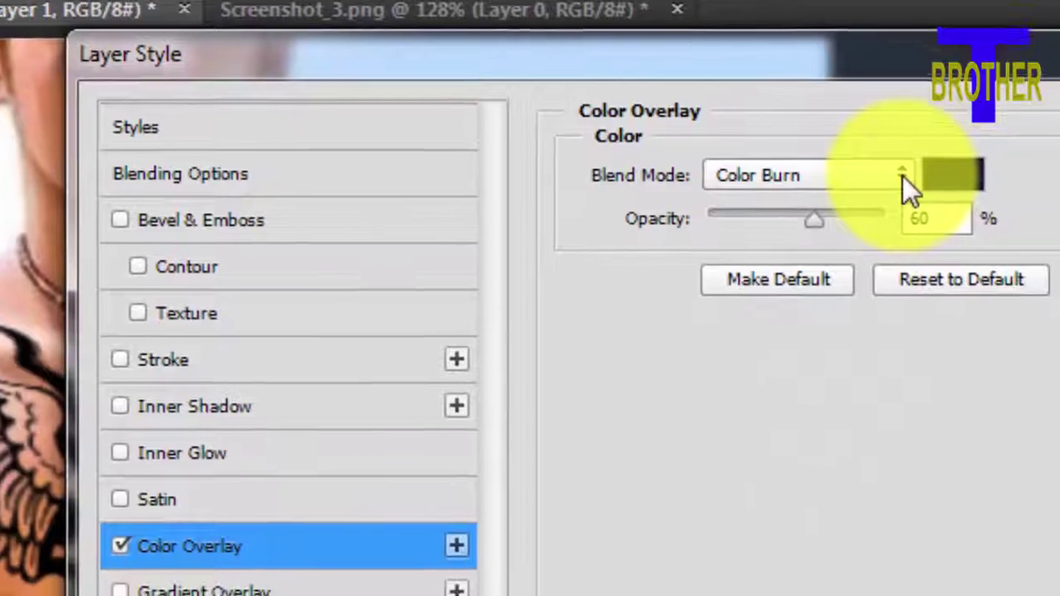
left_click(771, 123)
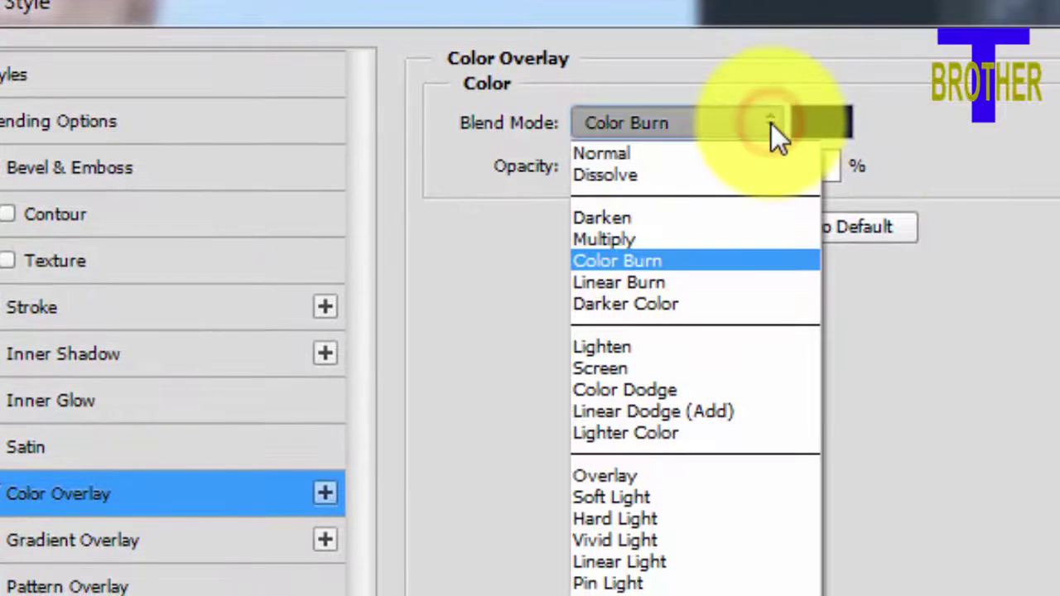
left_click(624, 264)
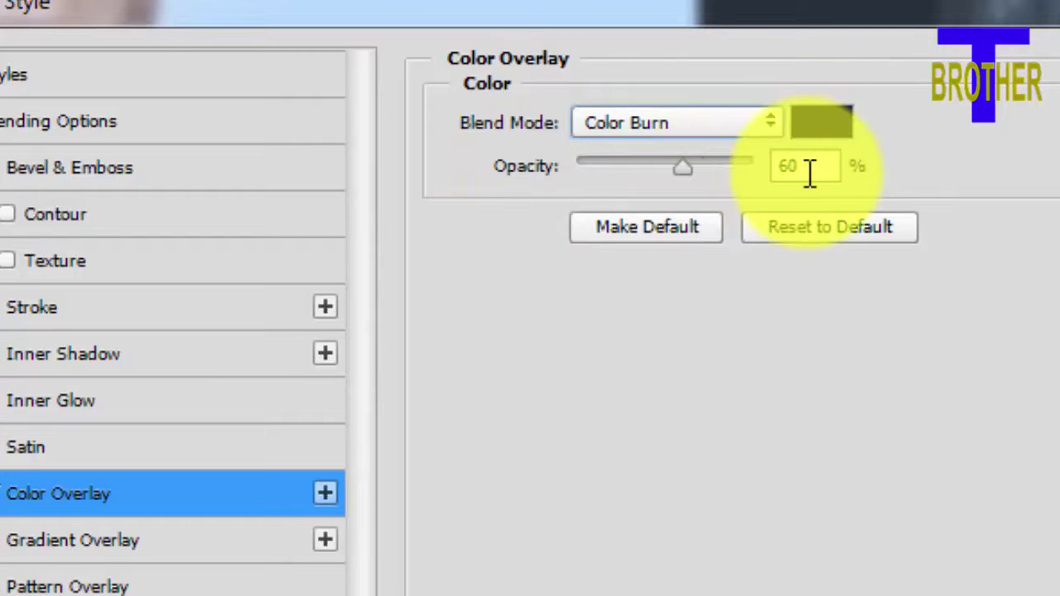
left_click(813, 123)
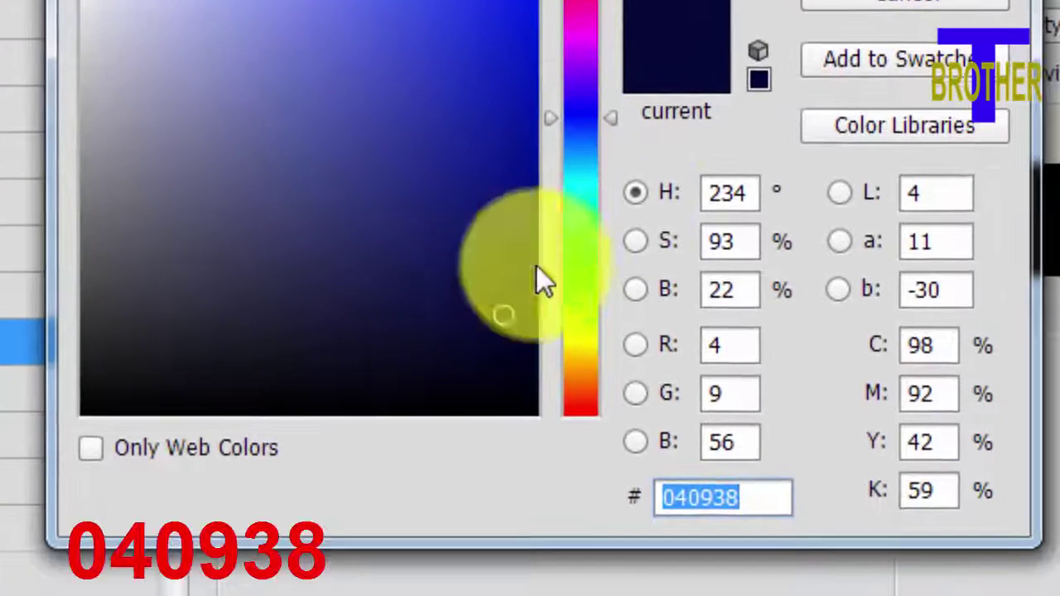
left_click(758, 498)
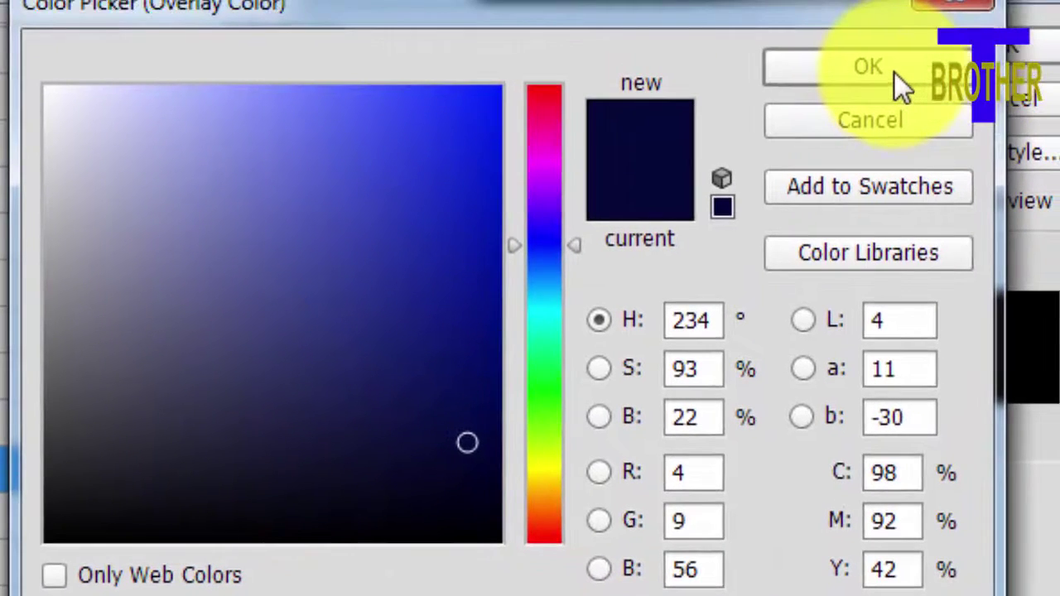
left_click(893, 71)
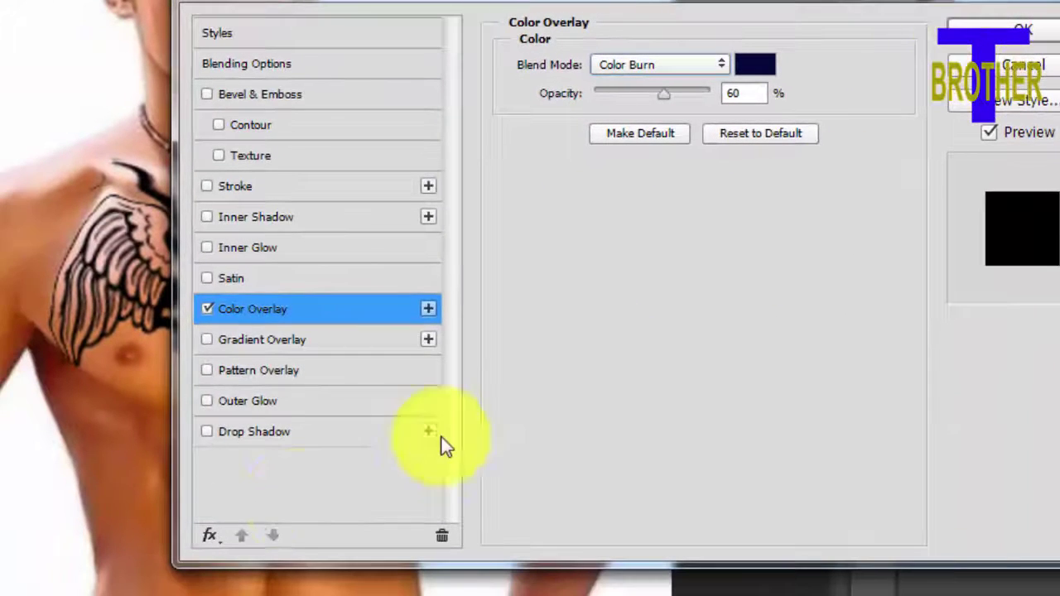
- Add a Normal-mode dark red #4b0707 outer glow and apply the layer style
left_click(253, 405)
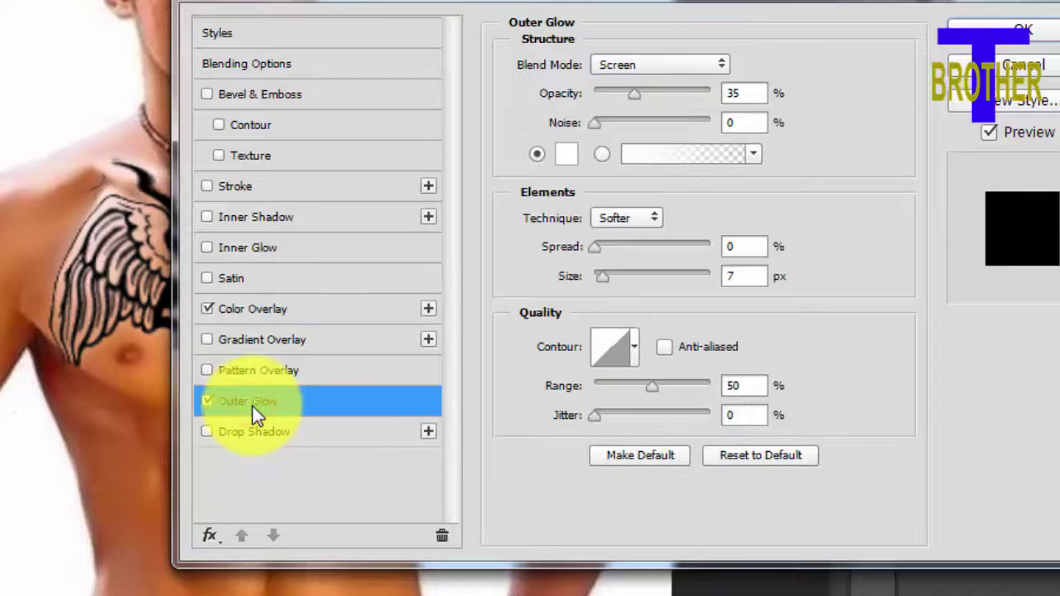
left_click(723, 63)
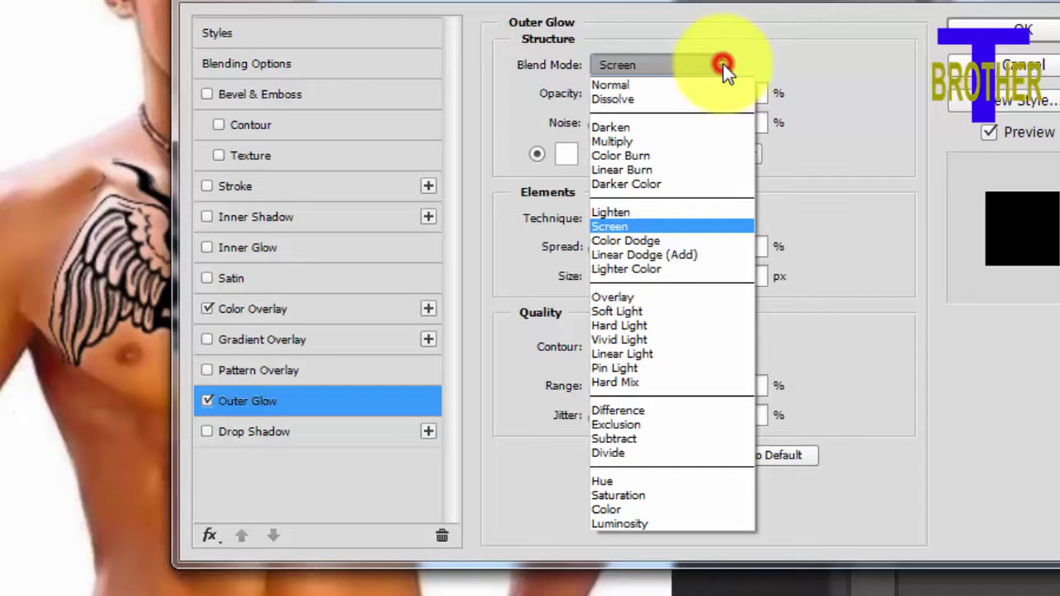
left_click(634, 86)
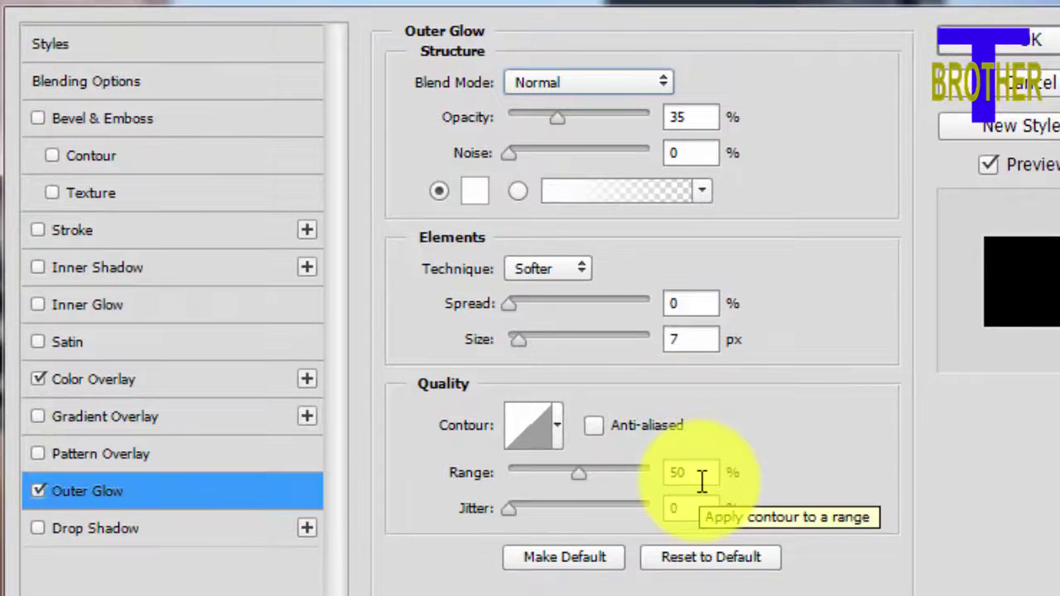
left_click(478, 202)
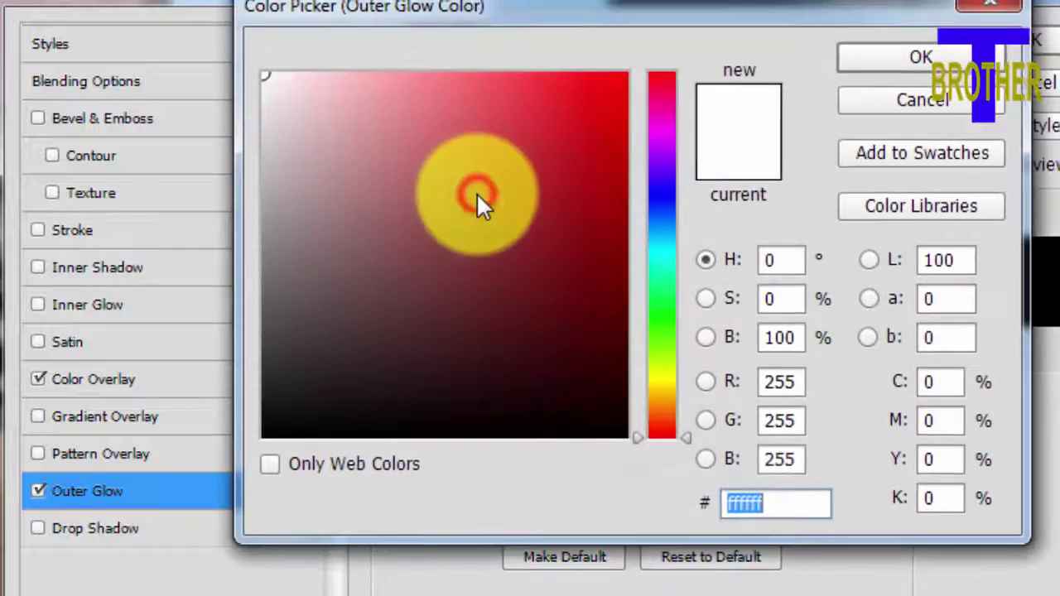
left_click(580, 303)
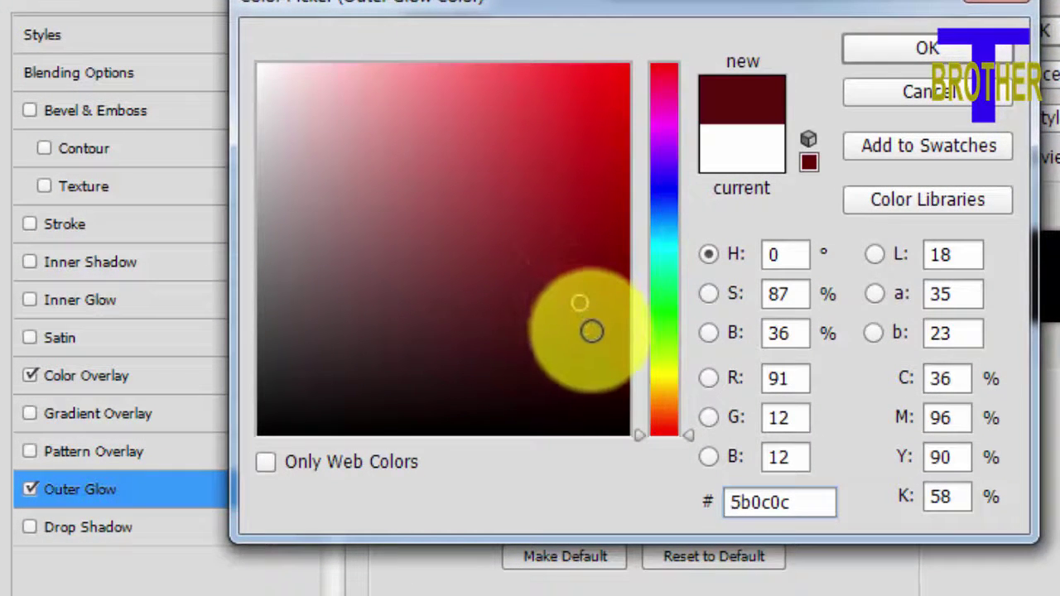
left_click(597, 326)
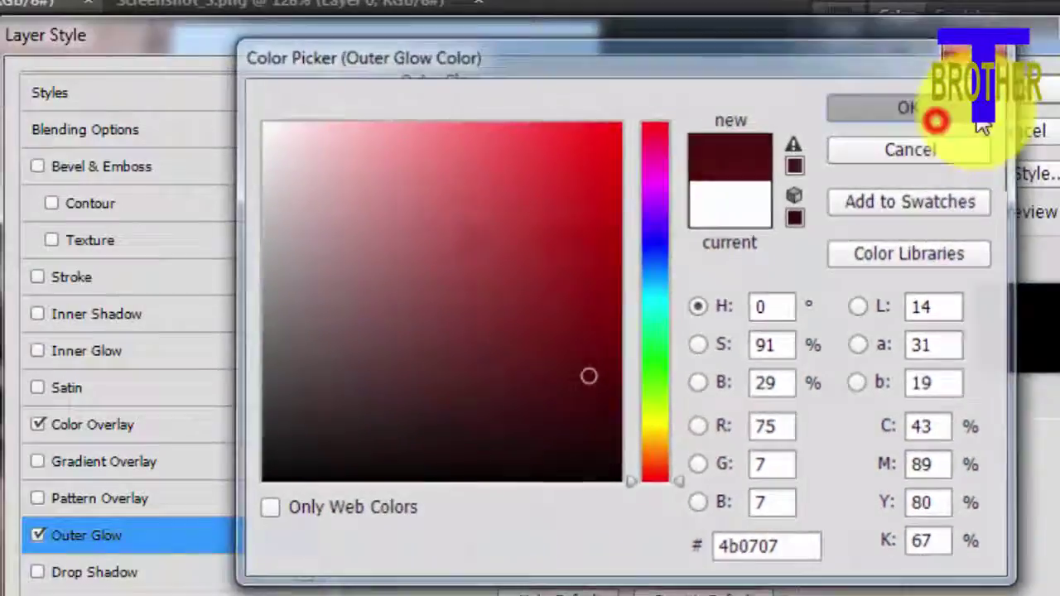
left_click(939, 114)
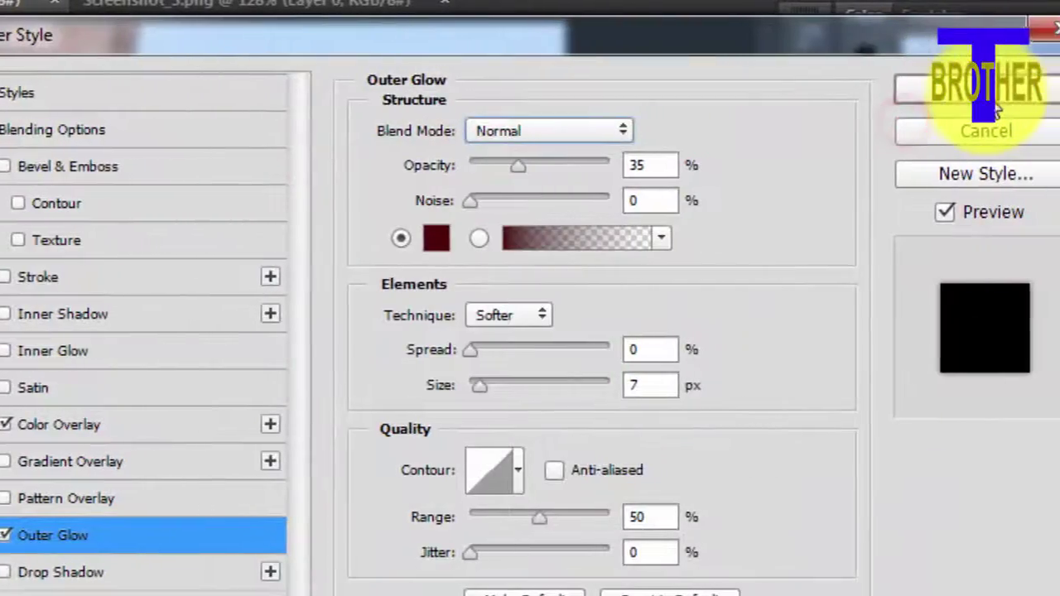
left_click(959, 104)
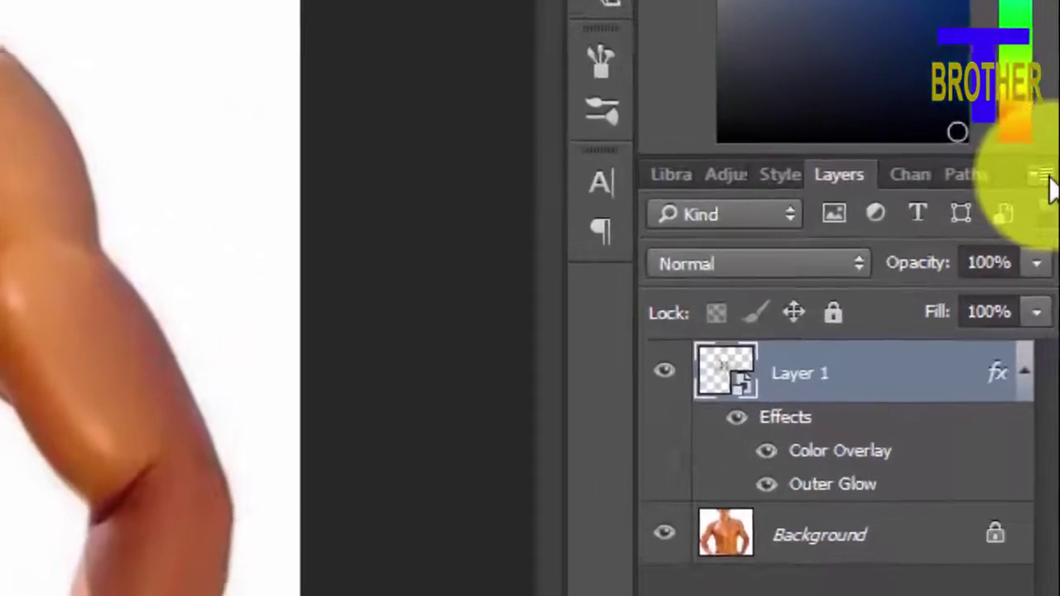
- Convert Layer 1 and its Color Overlay and Outer Glow effects into one smart object
left_click(1051, 243)
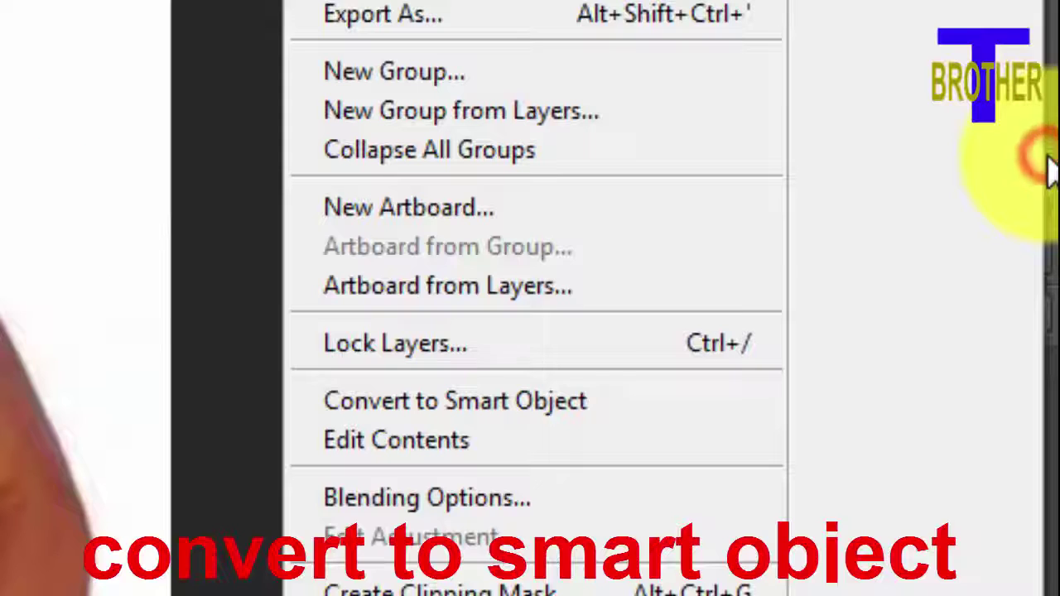
left_click(543, 406)
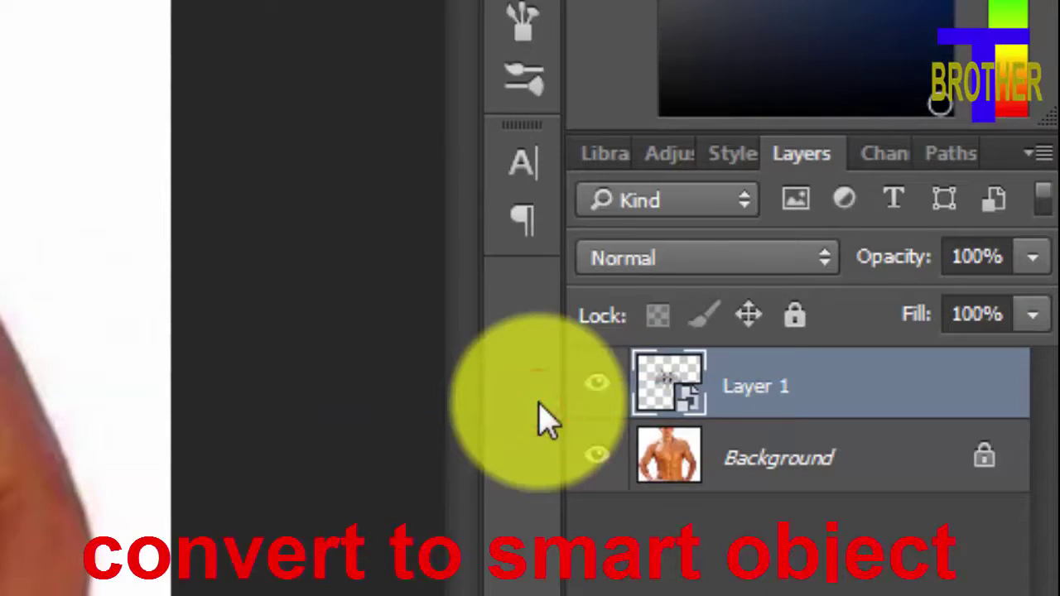
left_click(824, 261)
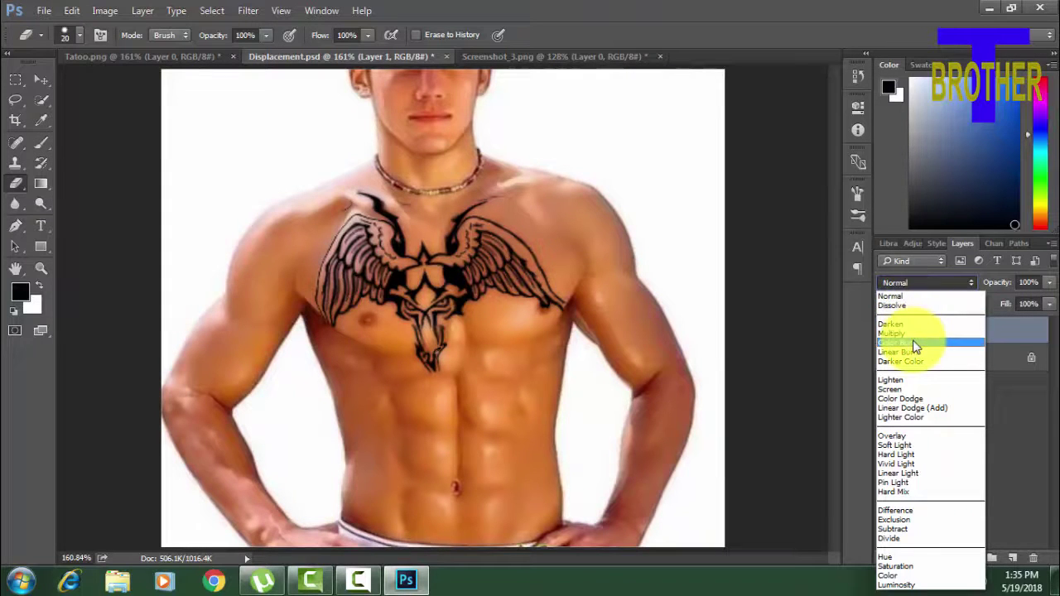
- Try Color Burn, Overlay and Soft Light, then set the tattoo to Multiply at 55% opacity
left_click(915, 343)
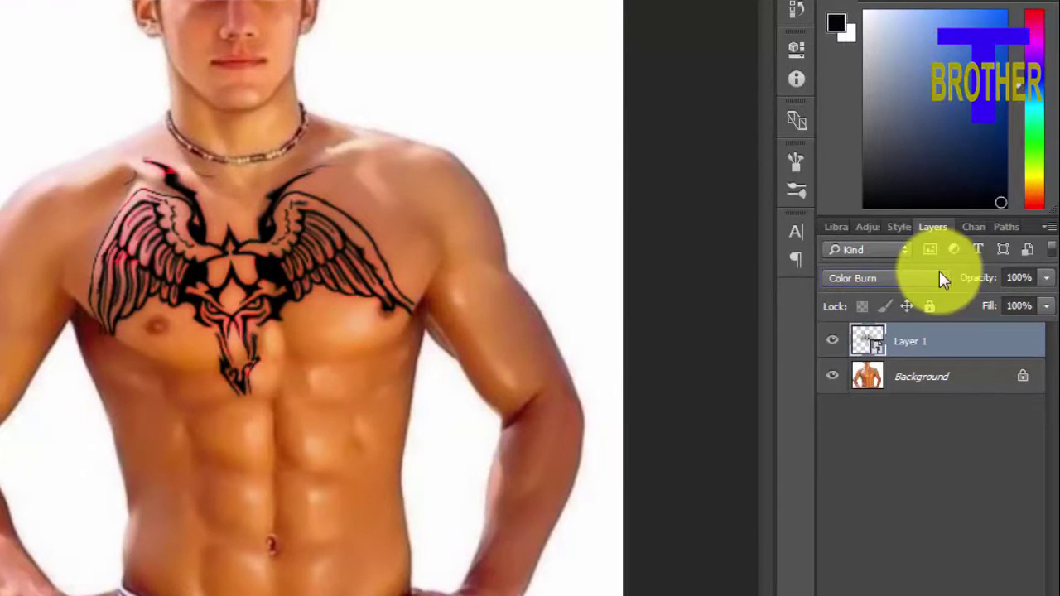
left_click(939, 273)
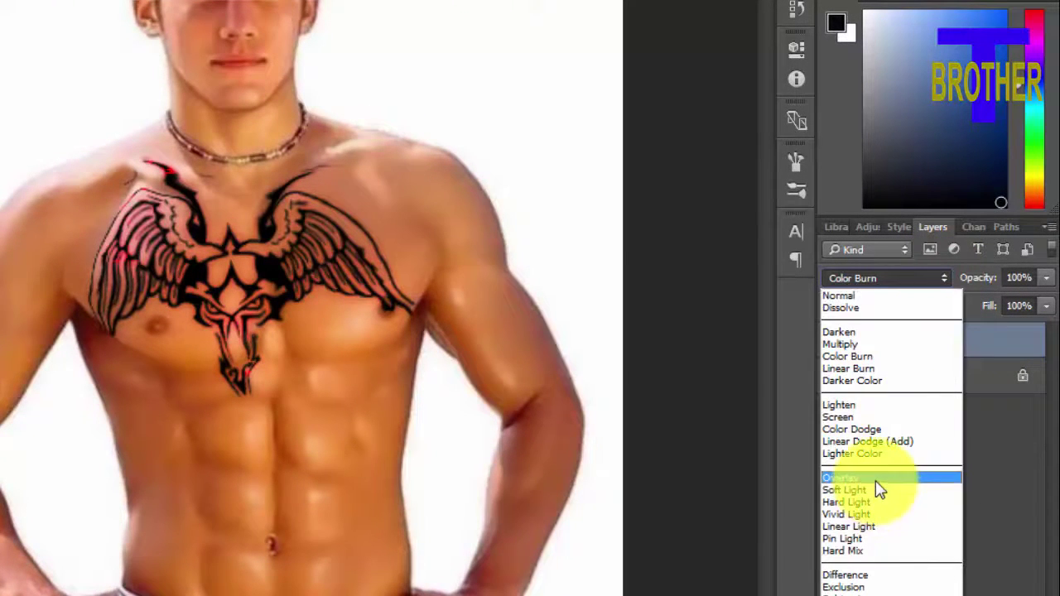
left_click(875, 479)
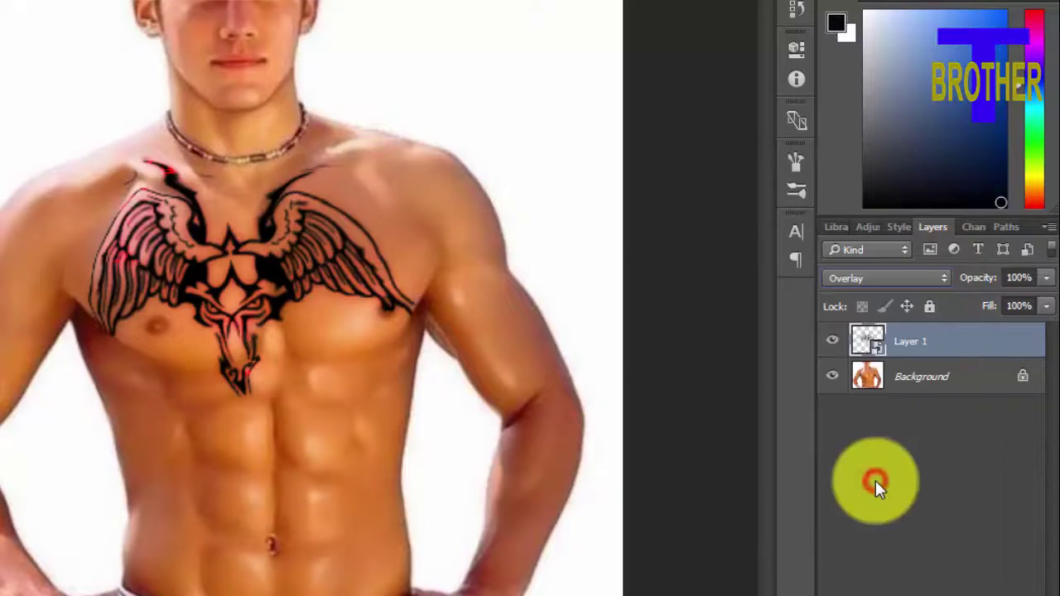
left_click(944, 278)
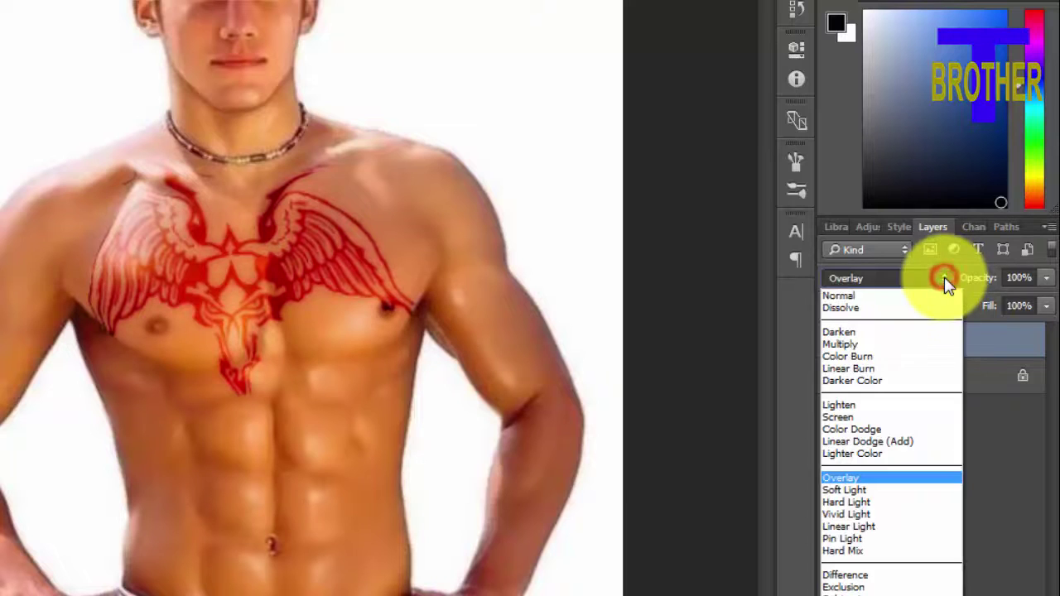
left_click(890, 488)
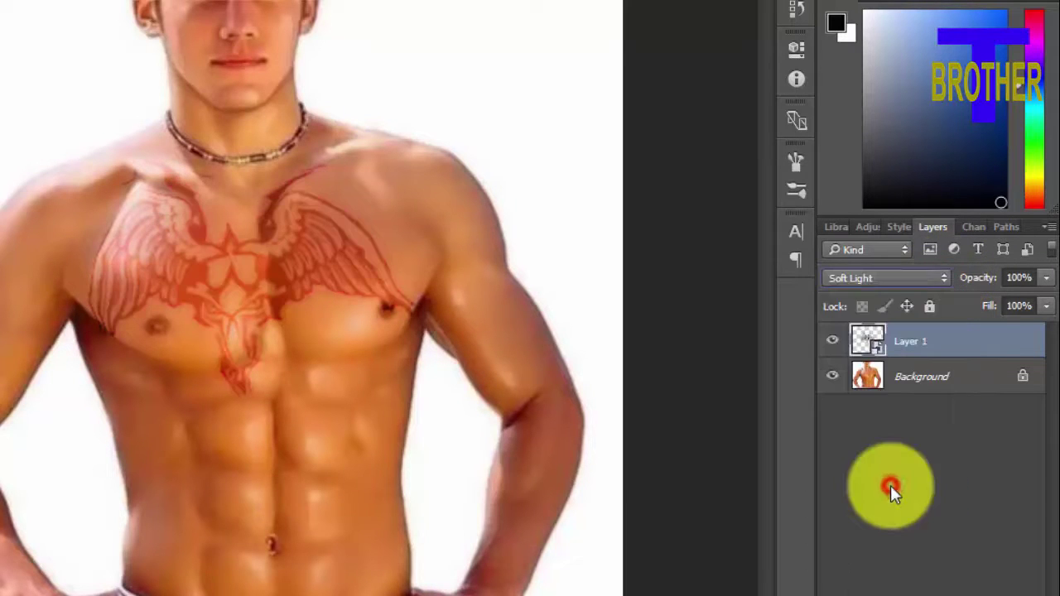
left_click(943, 279)
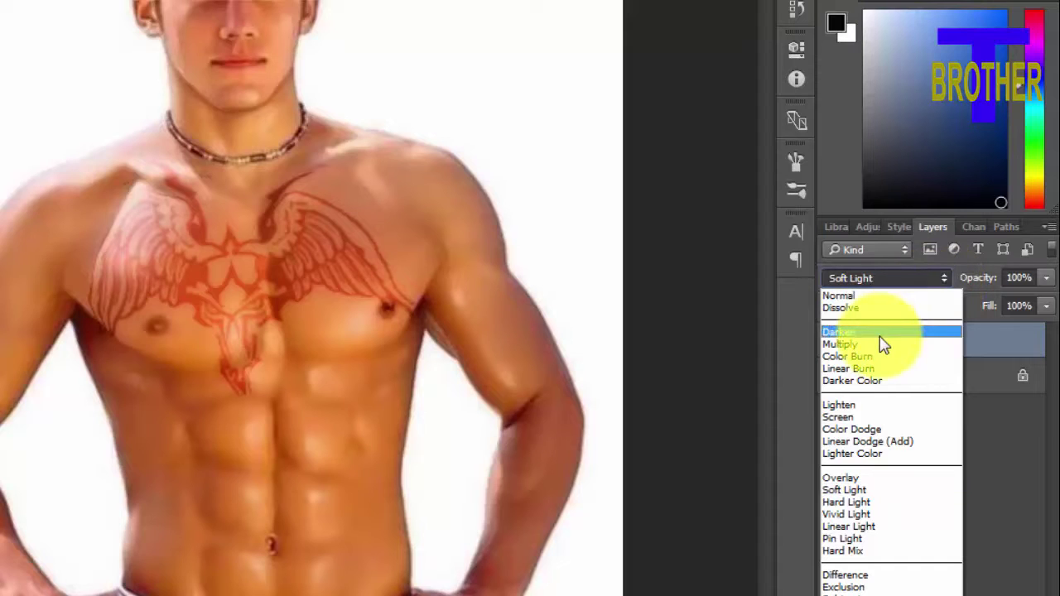
left_click(876, 345)
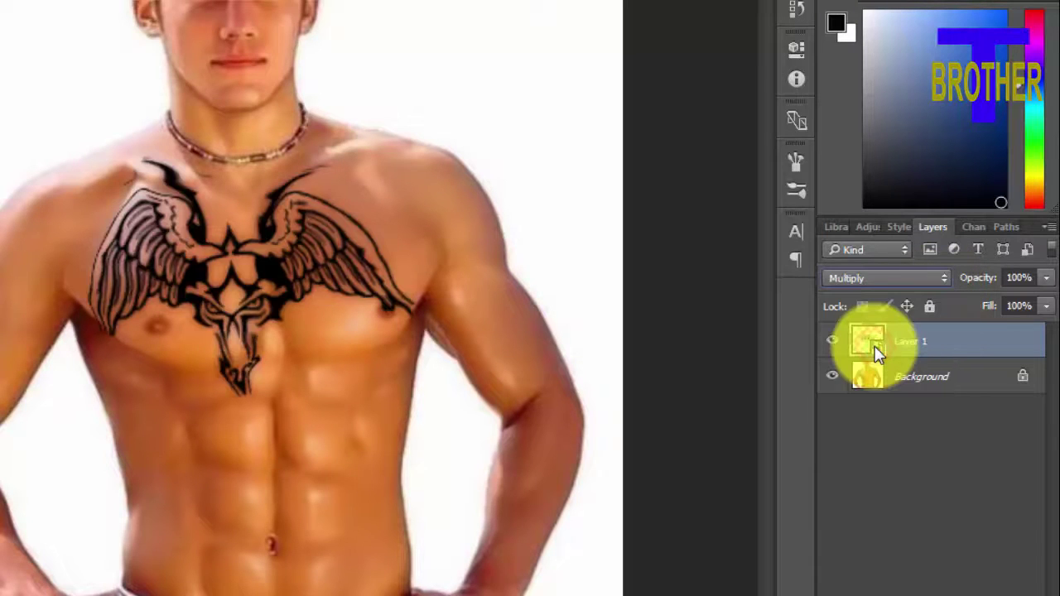
left_click(1043, 281)
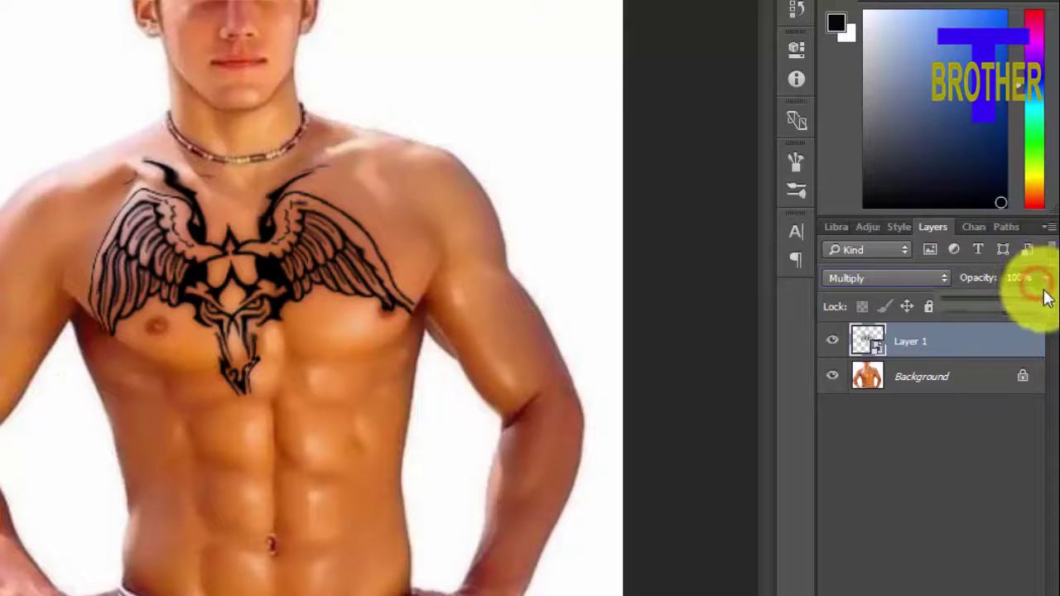
left_click_drag(1035, 299, 999, 306)
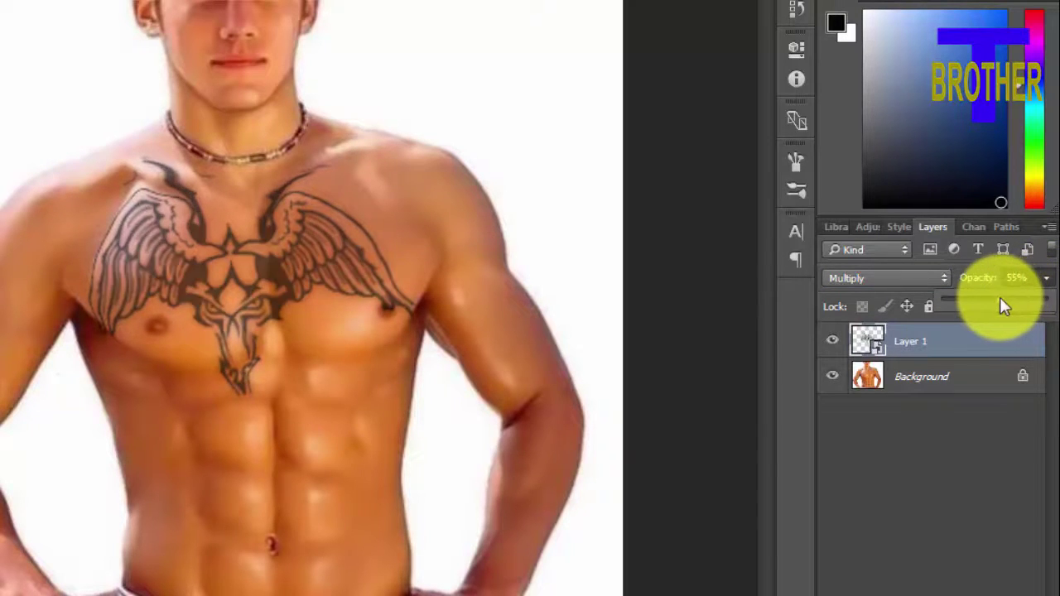